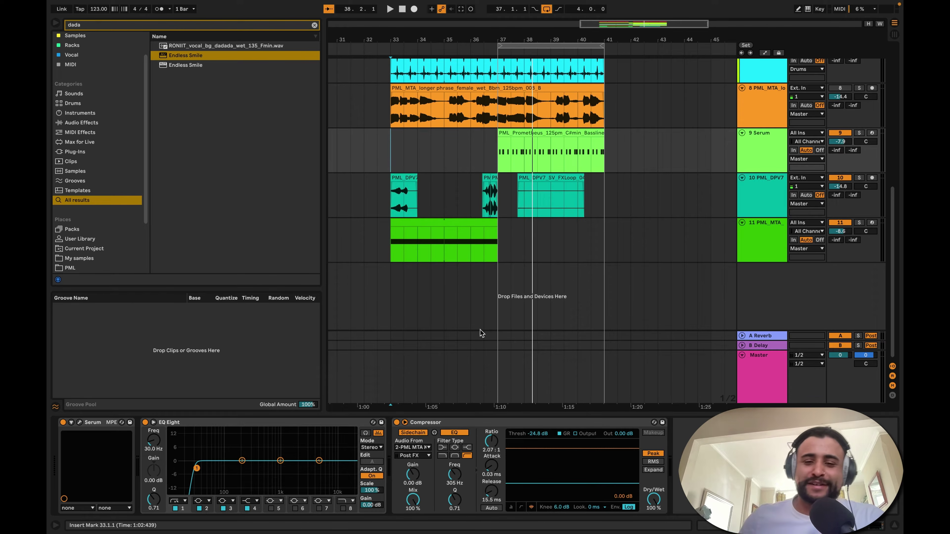
Step: Select bars 33 to 41 on the Serum track, set them as the loop and play the arrangement
{"action": "key", "text": "space"}
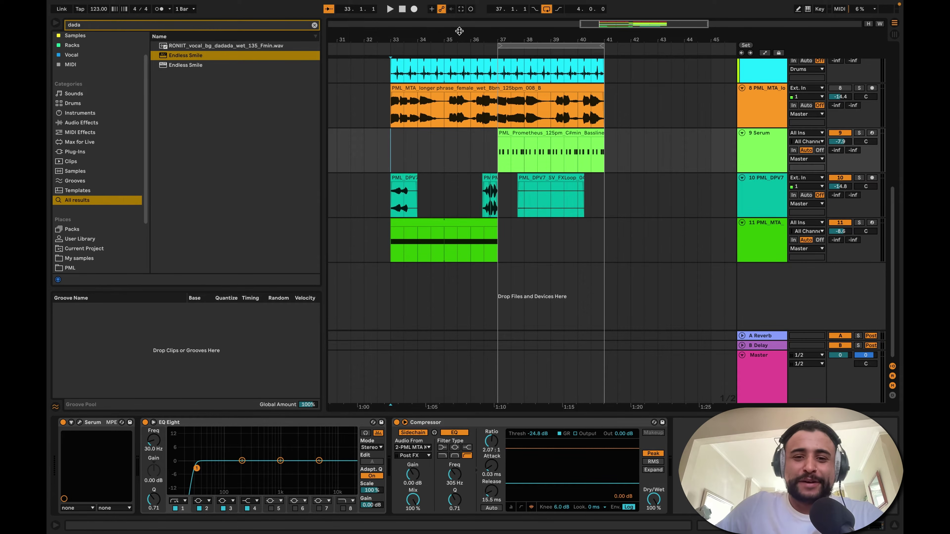
{"action": "scroll", "coordinate": [468, 135], "scroll_direction": "right", "scroll_amount": 3}
{"action": "scroll", "coordinate": [469, 135], "scroll_direction": "down", "scroll_amount": 2}
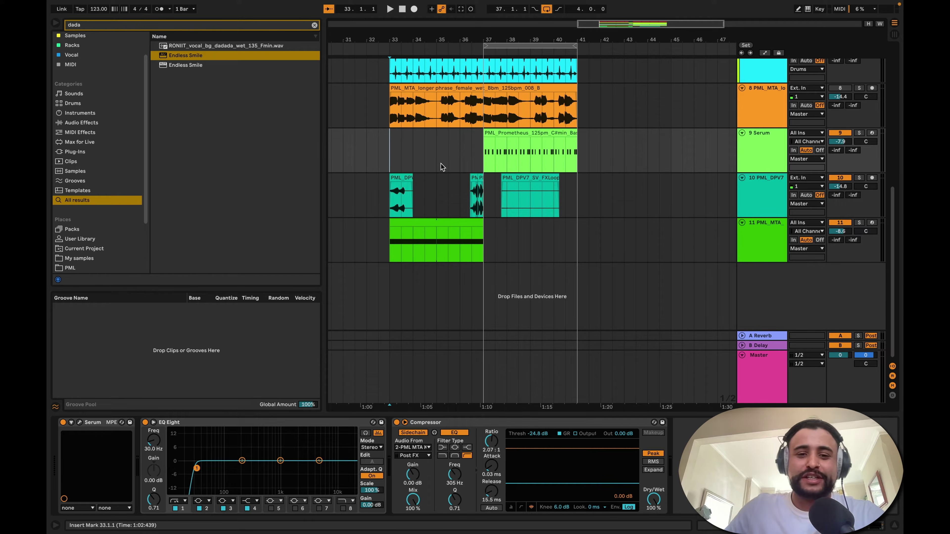
{"action": "left_click_drag", "start_coordinate": [388, 161], "coordinate": [577, 161]}
{"action": "key", "text": "super+l"}
{"action": "key", "text": "space"}
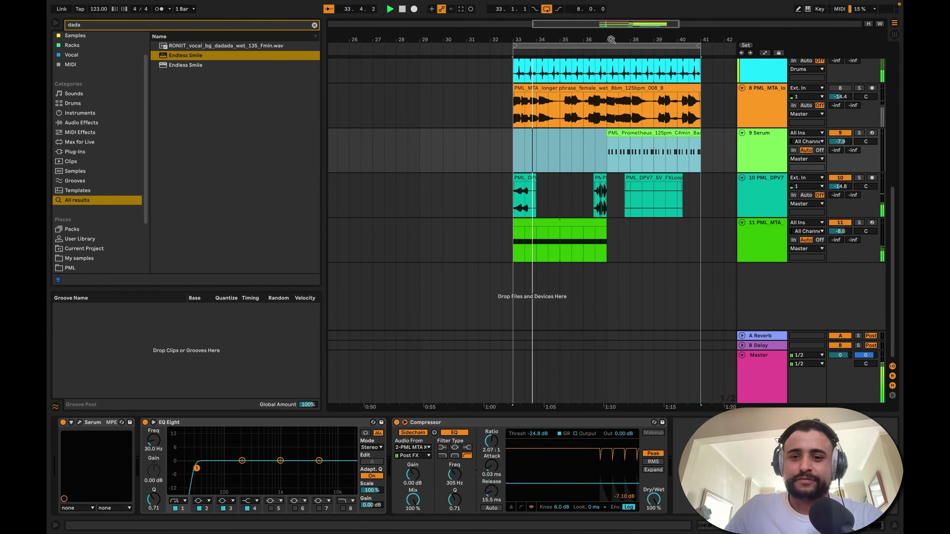
{"action": "left_click_drag", "start_coordinate": [611, 41], "coordinate": [505, 33]}
{"action": "scroll", "coordinate": [629, 134], "scroll_direction": "up", "scroll_amount": 2}
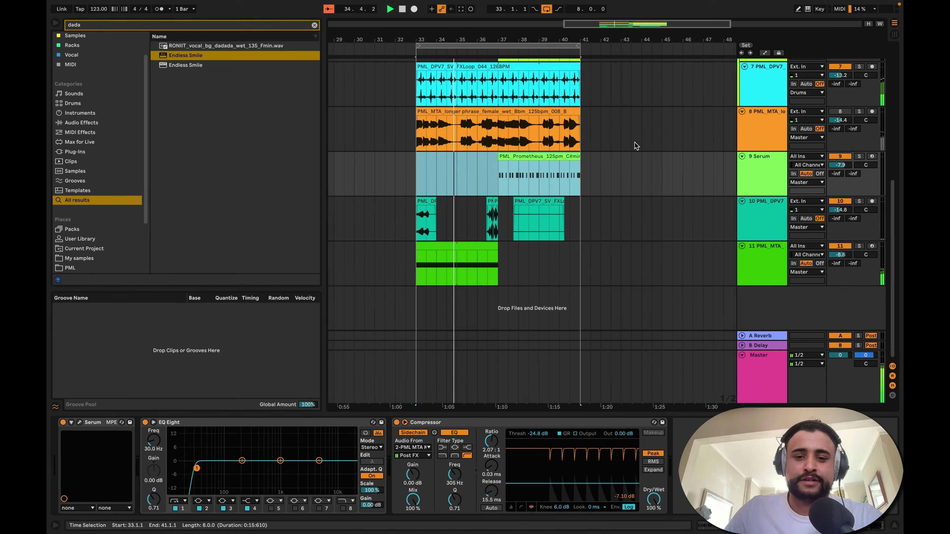
{"action": "key", "text": "plus"}
{"action": "key", "text": "plus"}
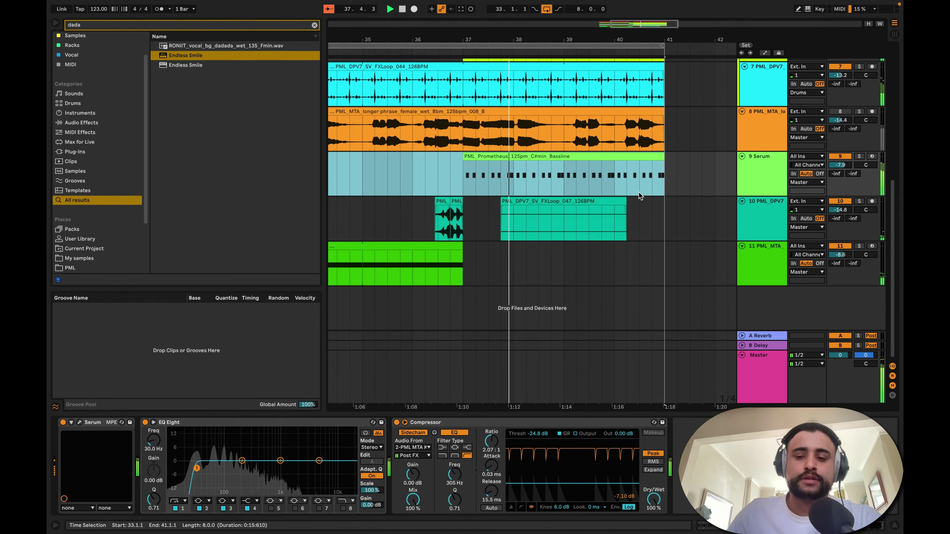
Step: Loop the bassline clip on Serum track 9, solo the track and bypass its Compressor to hear the dry bass
{"action": "left_click", "coordinate": [743, 183]}
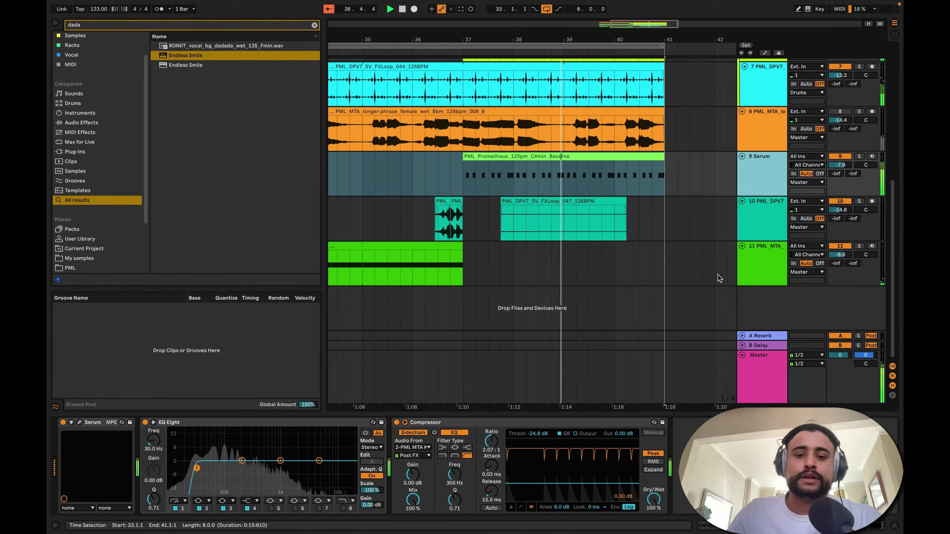
{"action": "left_click", "coordinate": [620, 156]}
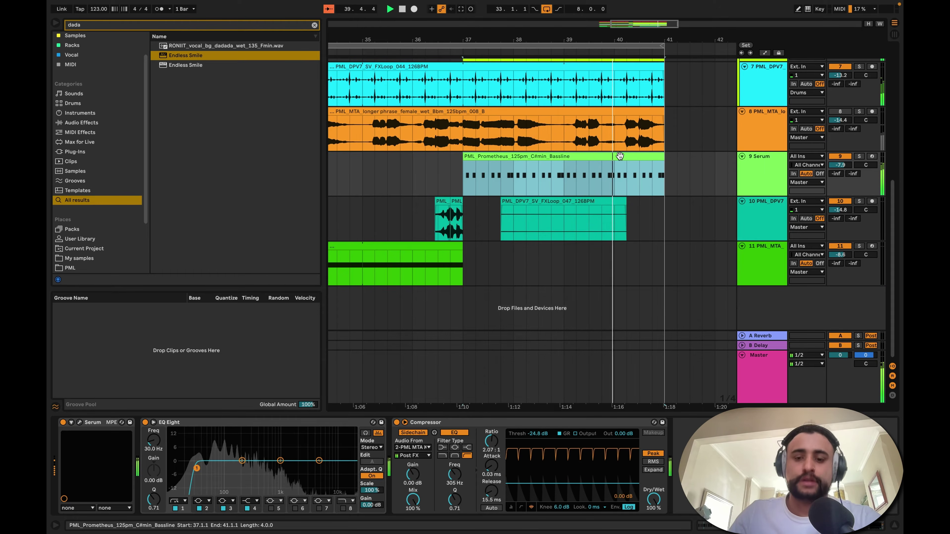
{"action": "key", "text": "super+l"}
{"action": "key", "text": "s"}
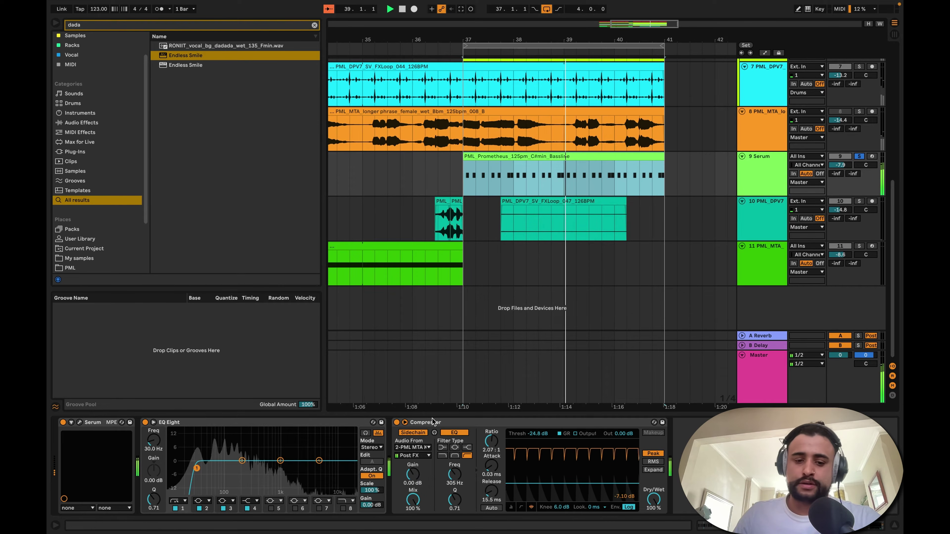
{"action": "left_click", "coordinate": [396, 422]}
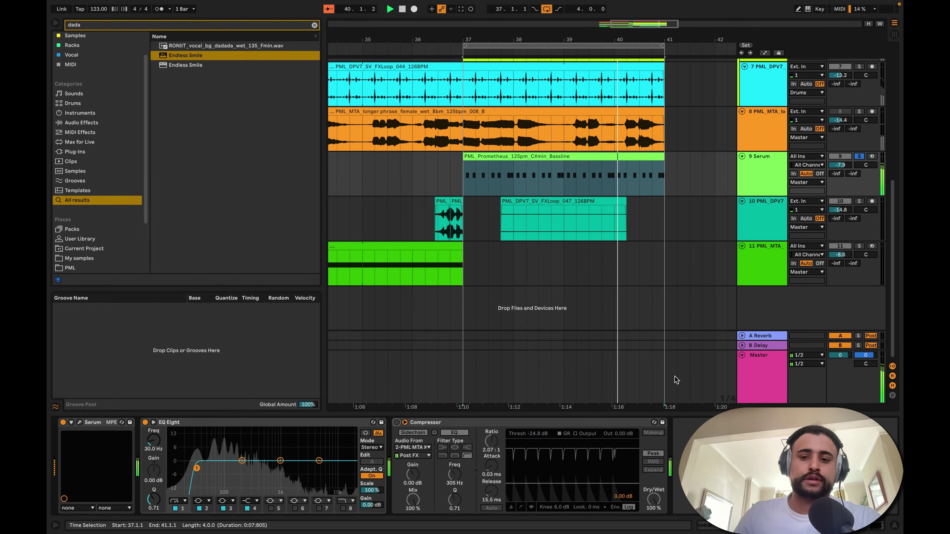
{"action": "key", "text": "space"}
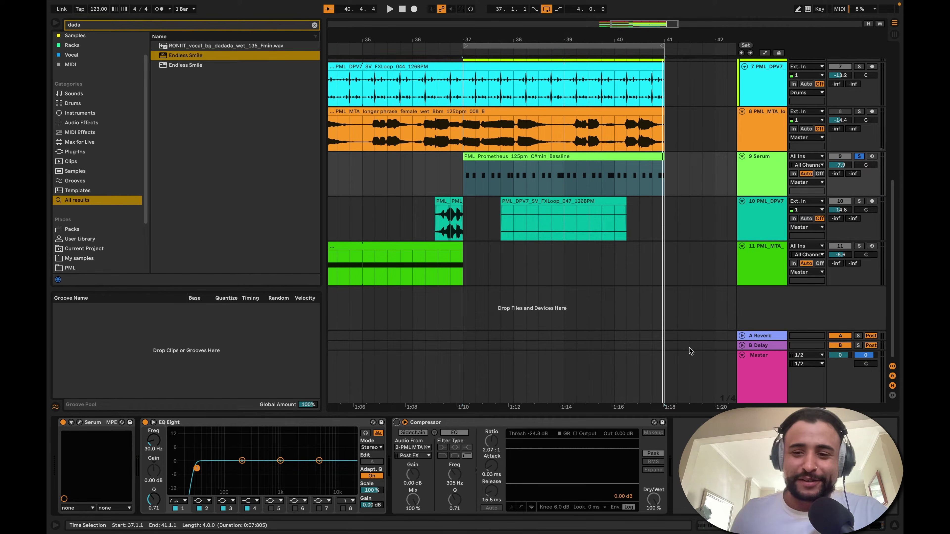
Step: Open the Serum instrument on track 9 and examine its oscillator, filter and envelope settings
{"action": "left_click", "coordinate": [767, 174]}
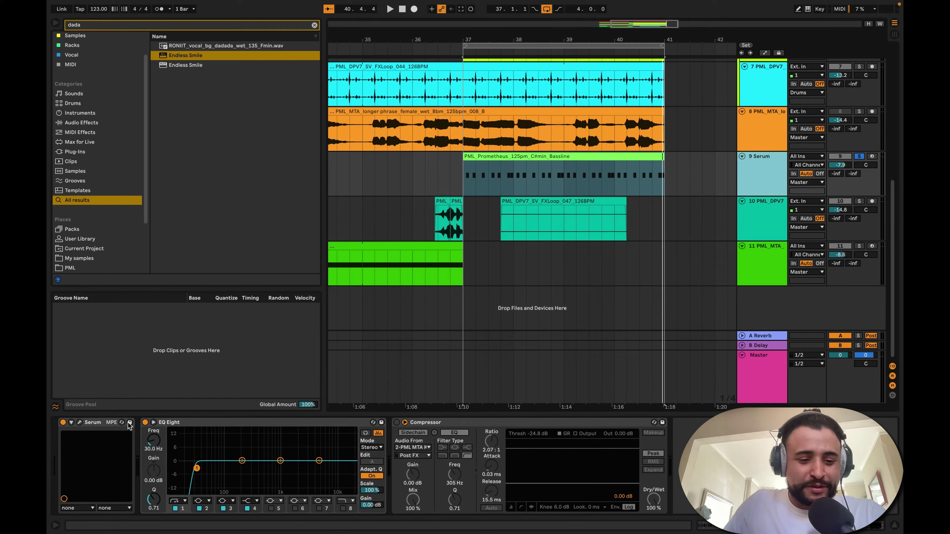
{"action": "left_click", "coordinate": [81, 422]}
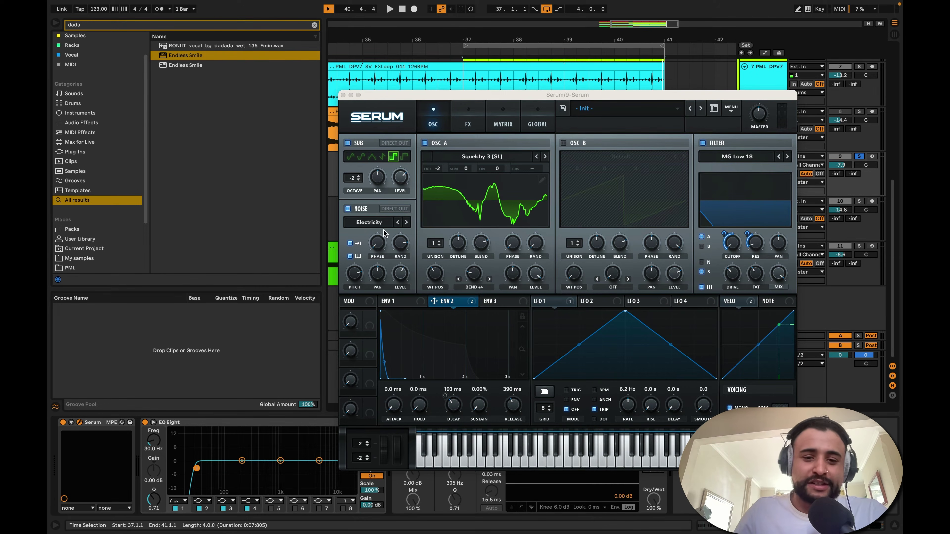
{"action": "mouse_move", "coordinate": [383, 230]}
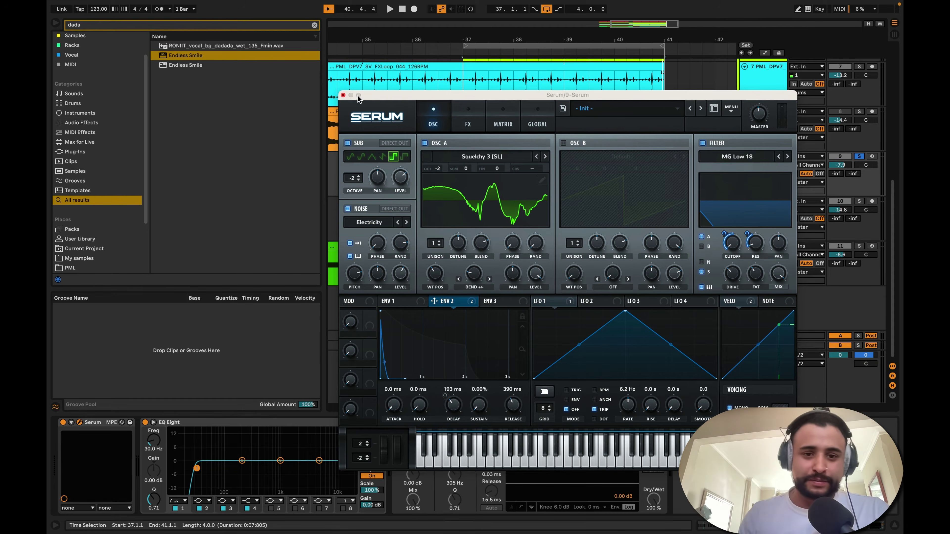
{"action": "left_click", "coordinate": [343, 96]}
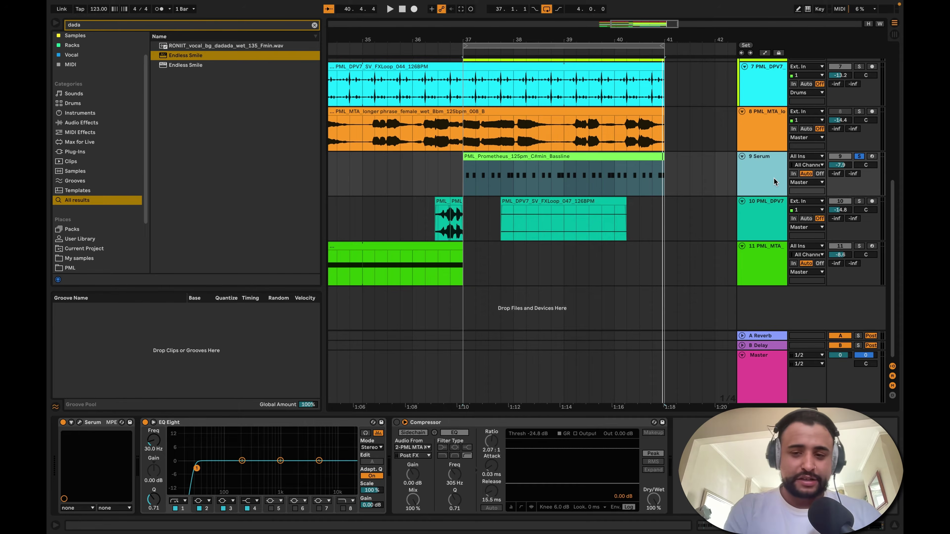
Step: Insert an empty MIDI track below Serum track 9, and duplicate track 9 with the copy soloed
{"action": "key", "text": "ctrl+shift+t"}
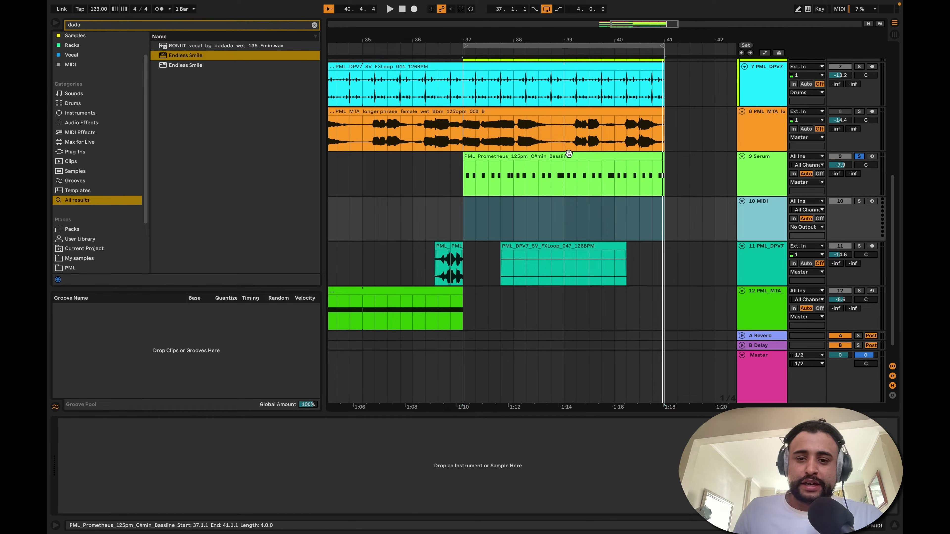
{"action": "left_click", "coordinate": [757, 174]}
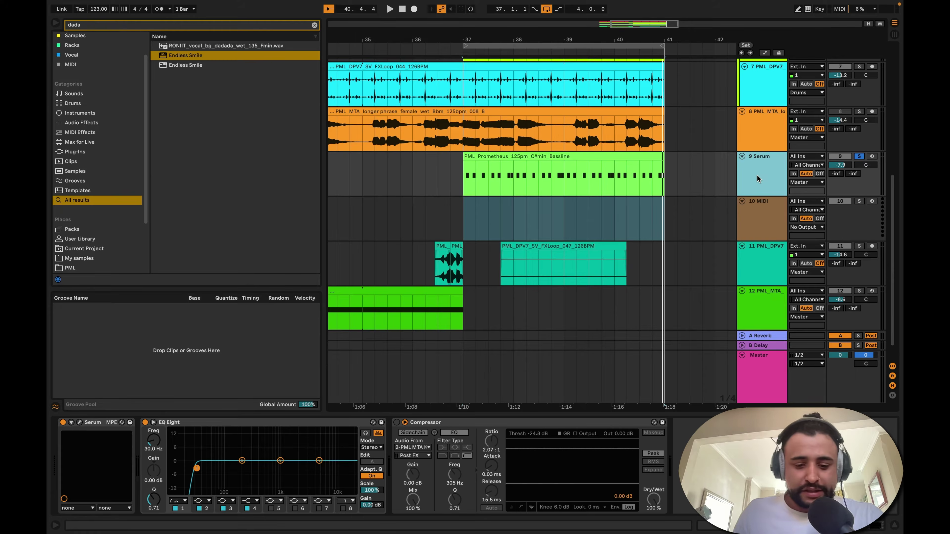
{"action": "key", "text": "ctrl+d"}
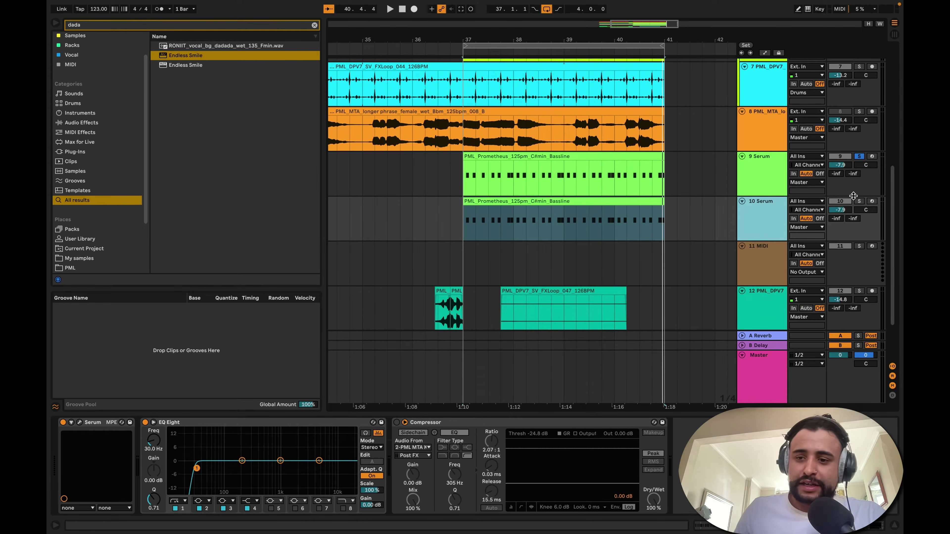
{"action": "left_click", "coordinate": [859, 201]}
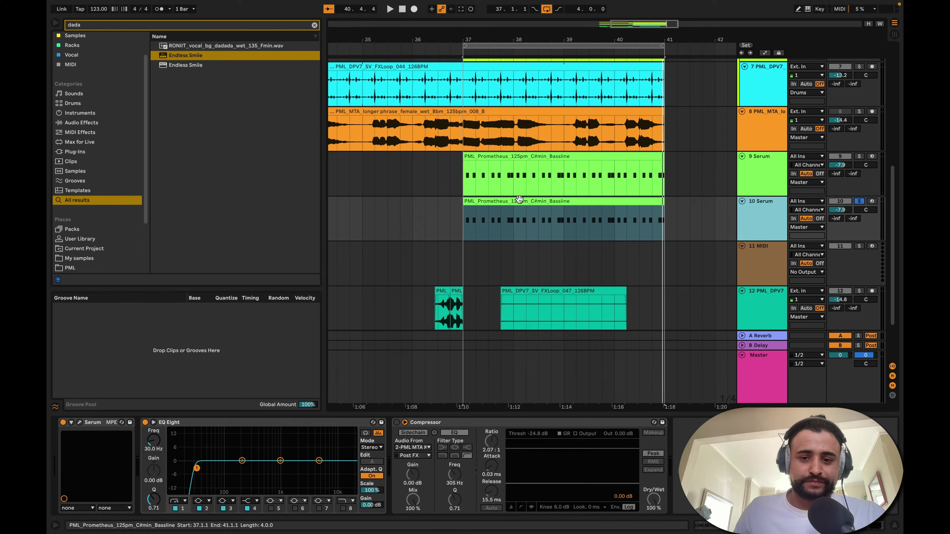
Step: Open the duplicated bassline clip's notes, set a fixed 1/16 grid and play through the C#2 pattern
{"action": "double_click", "coordinate": [519, 199]}
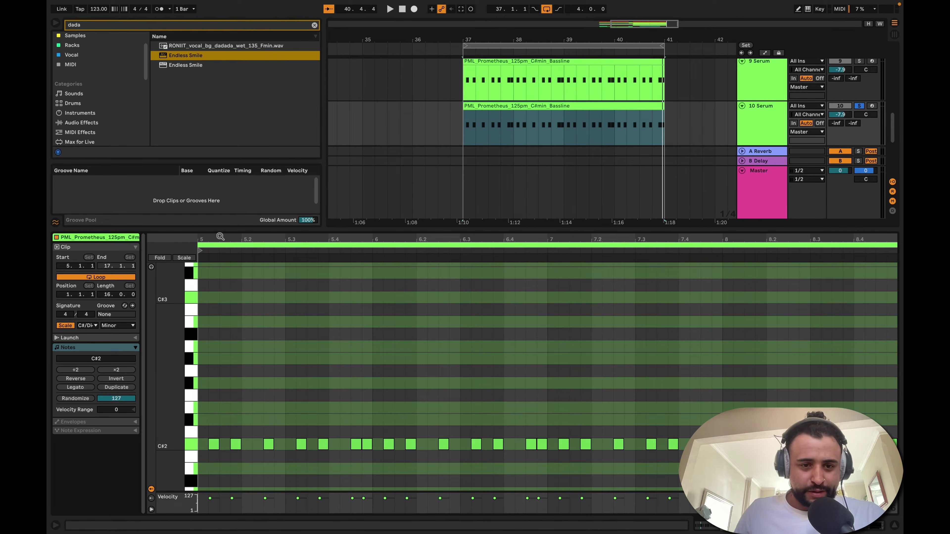
{"action": "left_click_drag", "start_coordinate": [220, 237], "coordinate": [293, 470]}
{"action": "right_click", "coordinate": [297, 360]}
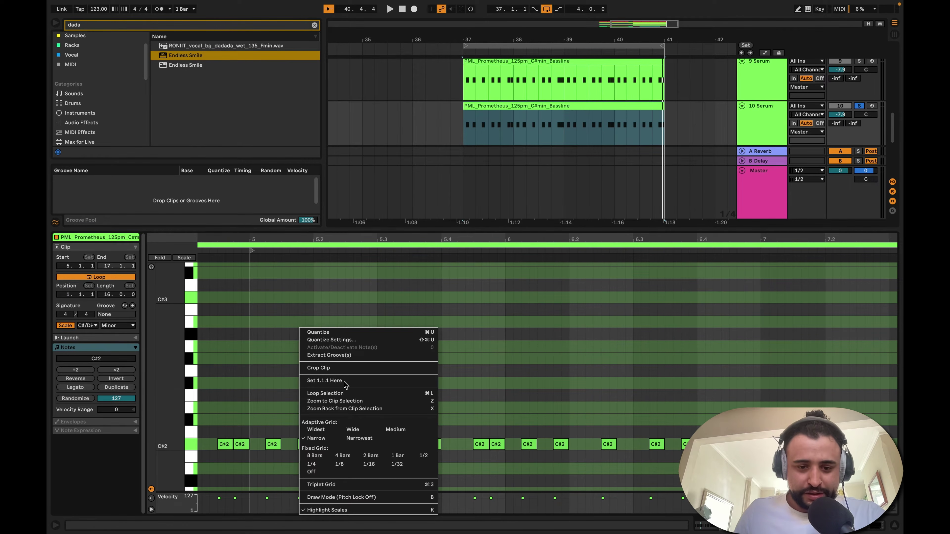
{"action": "left_click", "coordinate": [372, 466]}
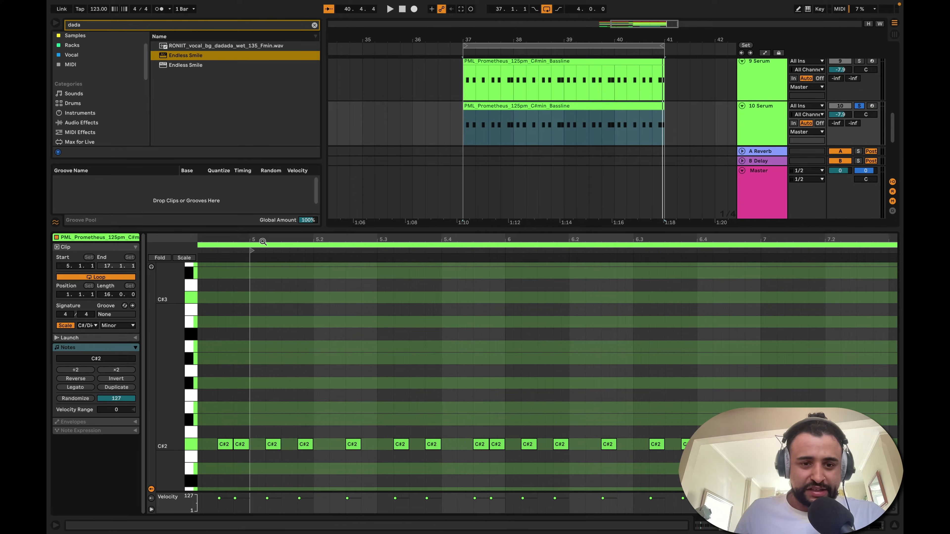
{"action": "left_click_drag", "start_coordinate": [263, 242], "coordinate": [292, 269]}
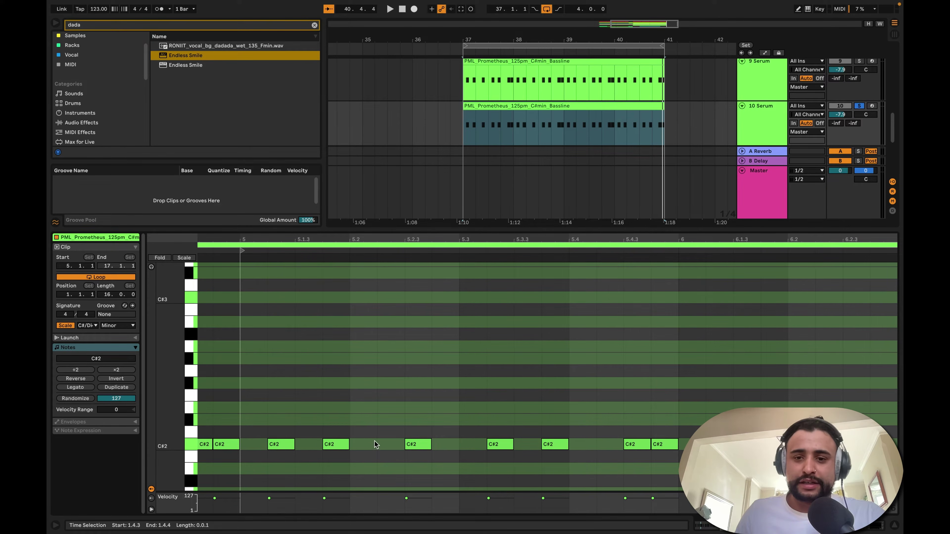
{"action": "key", "text": "space"}
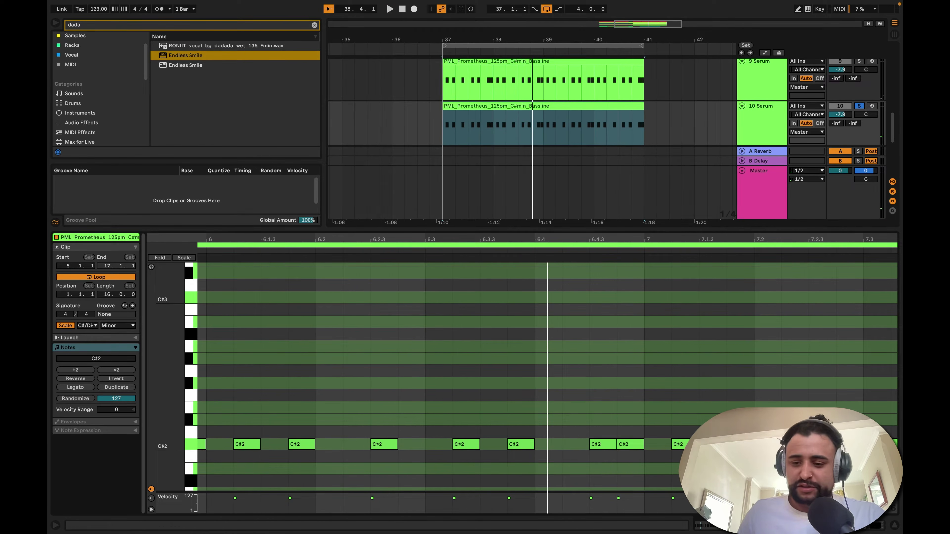
Step: Open Serum on duplicated track 10 and initialise its preset
{"action": "key", "text": "shift+Tab"}
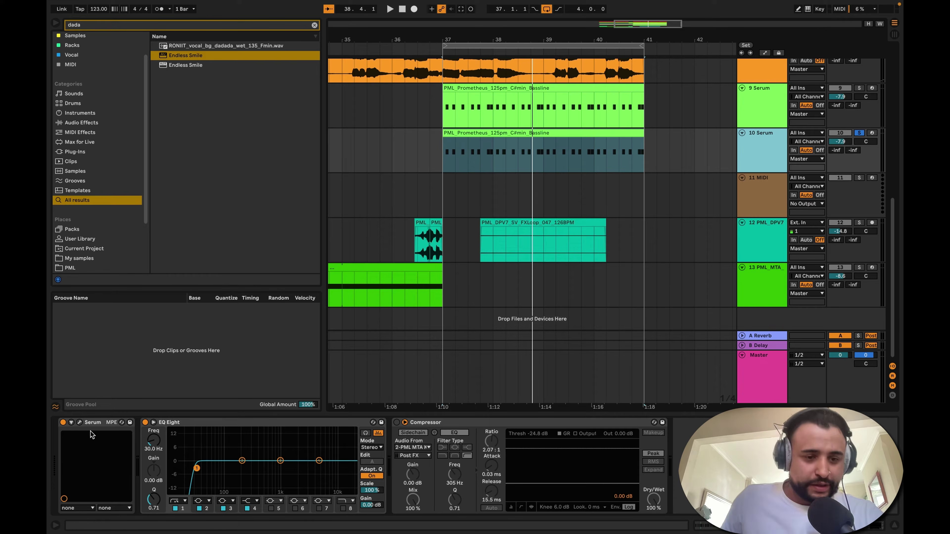
{"action": "key", "text": "super+alt+p"}
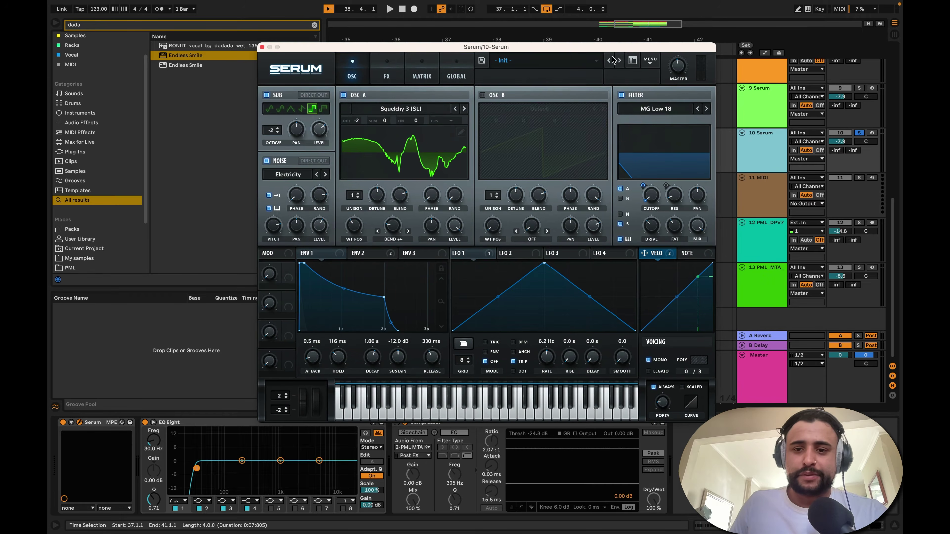
{"action": "left_click", "coordinate": [650, 62]}
{"action": "left_click", "coordinate": [682, 128]}
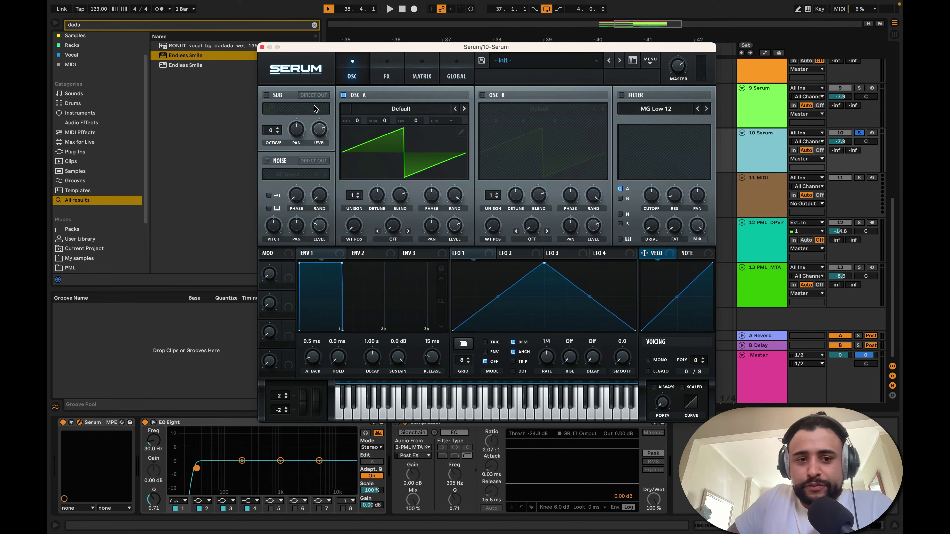
Step: Enable the sub oscillator with a square wave at octave -2, switch off oscillator A and audition the sound
{"action": "left_click", "coordinate": [266, 96]}
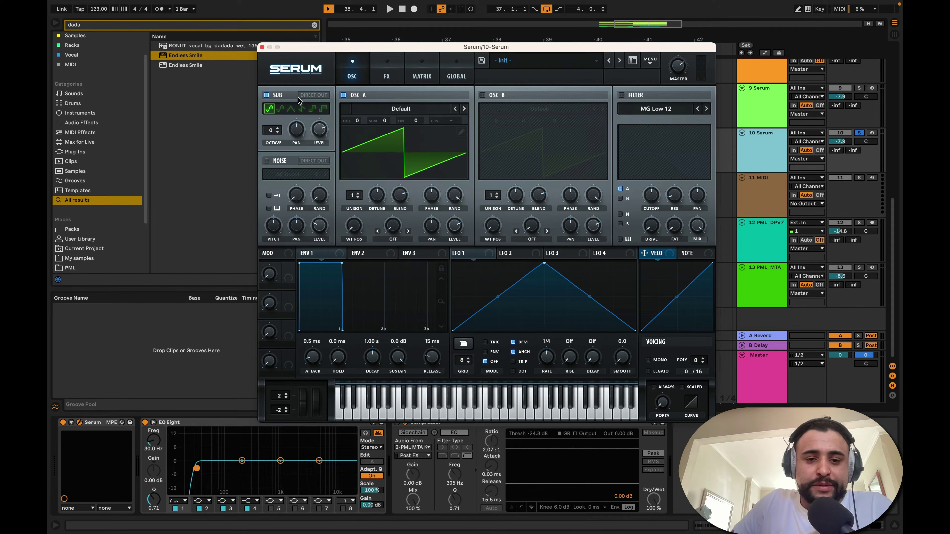
{"action": "left_click", "coordinate": [312, 109]}
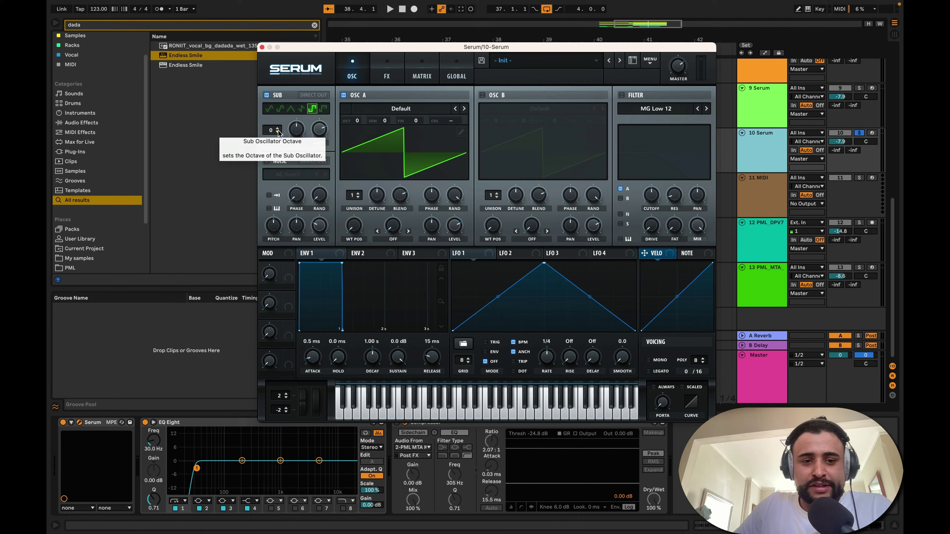
{"action": "left_click_drag", "start_coordinate": [272, 130], "coordinate": [274, 146]}
{"action": "scroll", "coordinate": [272, 133], "scroll_direction": "down", "scroll_amount": 1}
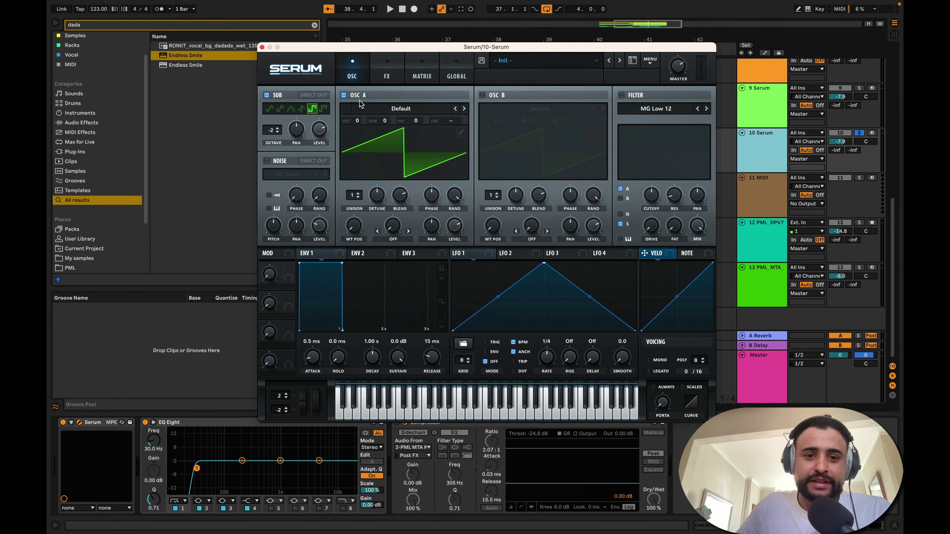
{"action": "left_click", "coordinate": [344, 98]}
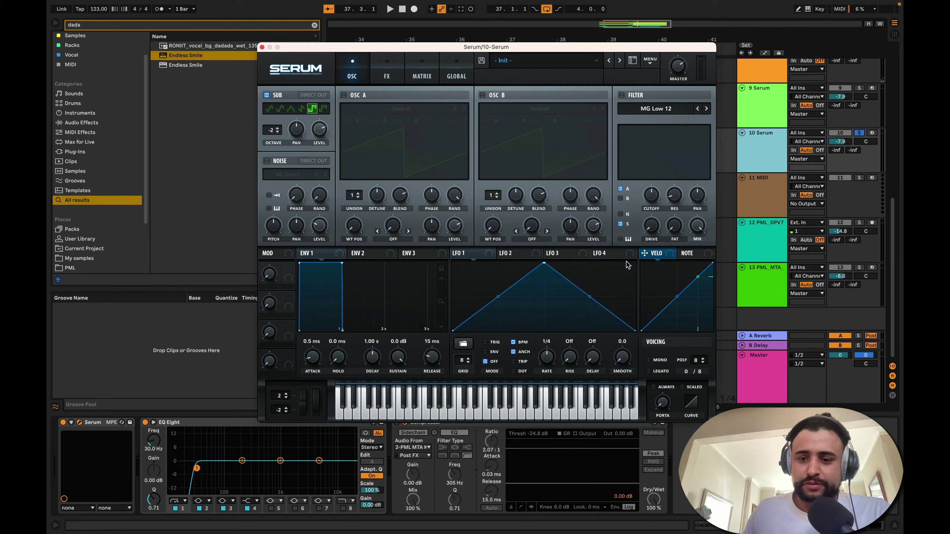
{"action": "key", "text": "space"}
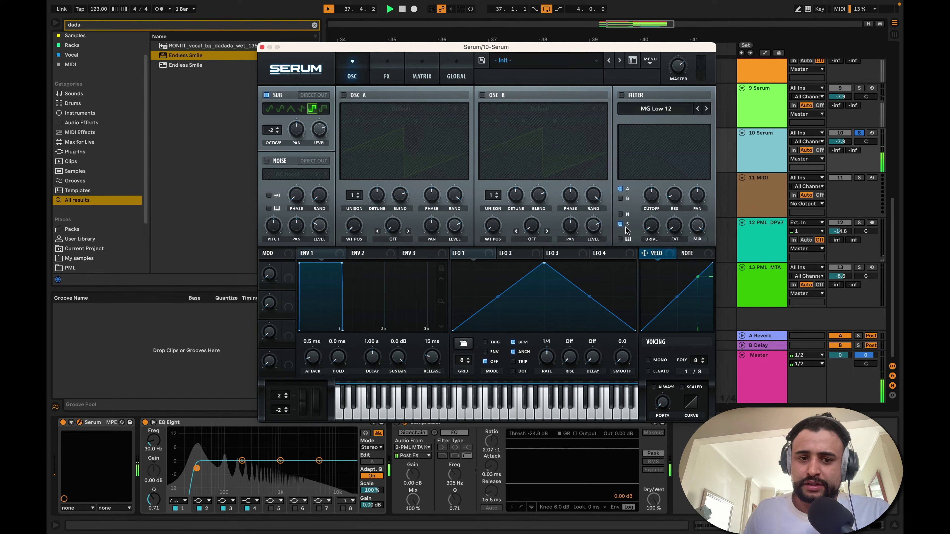
{"action": "key", "text": "space"}
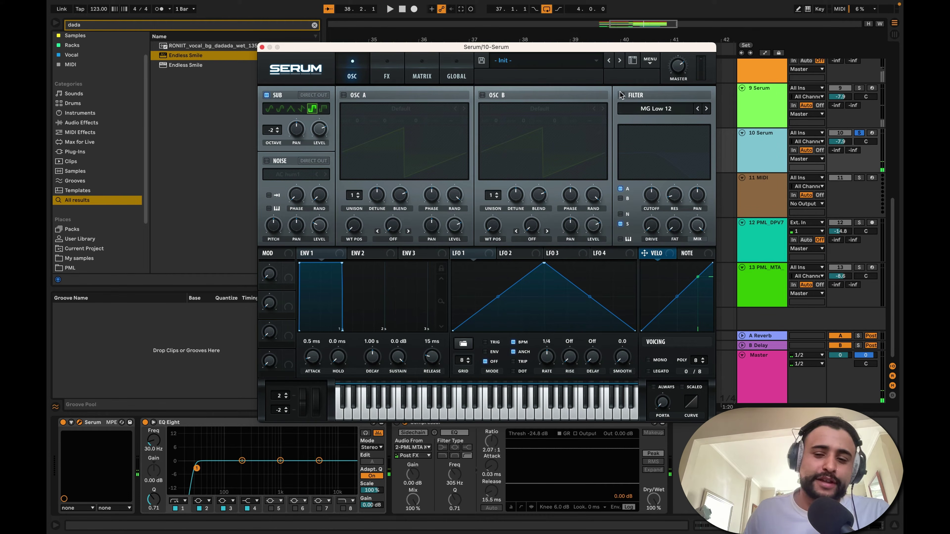
Step: Enable the filter with the sub oscillator routed through it and set the filter type to MG Low 18
{"action": "left_click", "coordinate": [621, 96]}
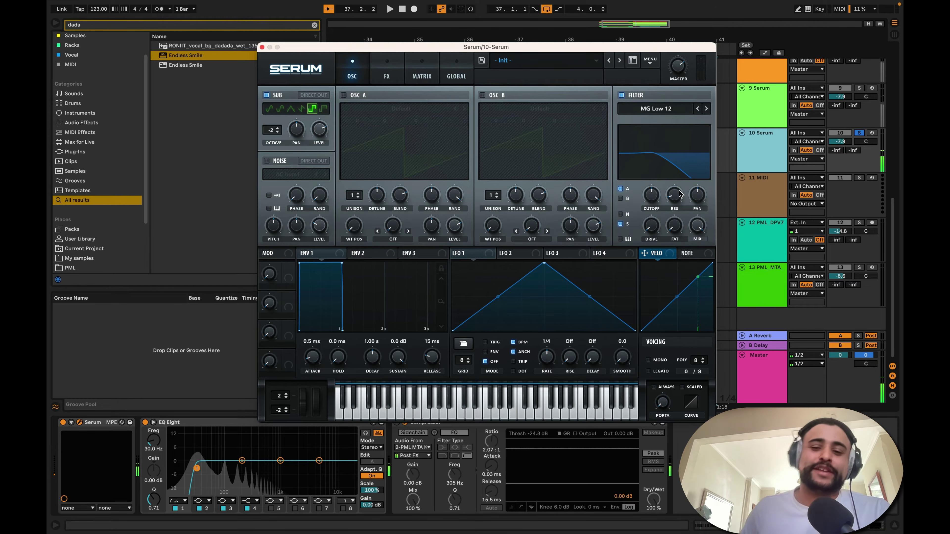
{"action": "left_click", "coordinate": [620, 224]}
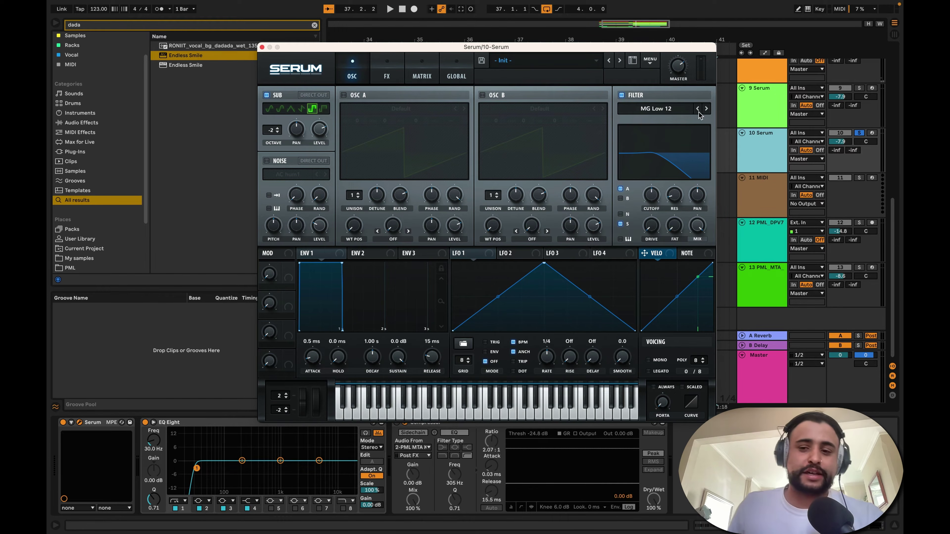
{"action": "left_click", "coordinate": [707, 109]}
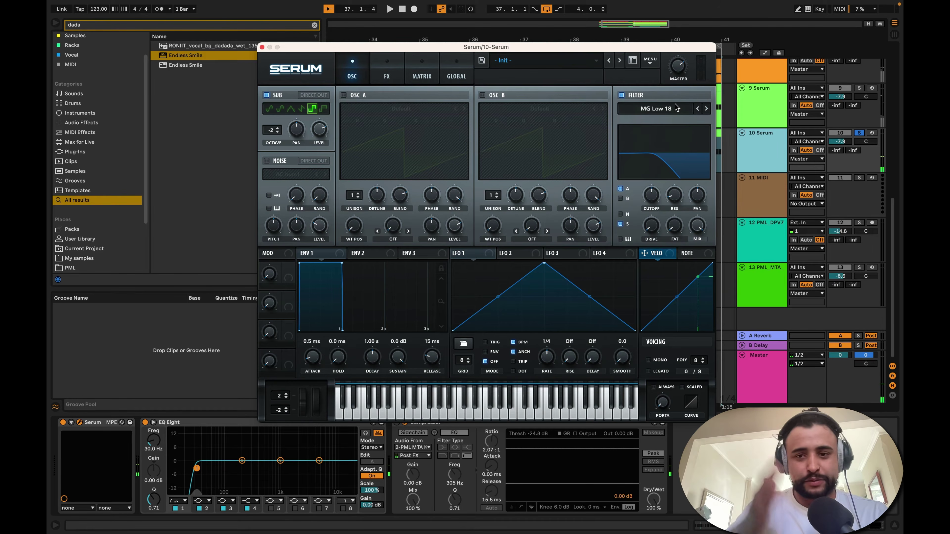
Step: Audition the filtered bassline and lower the filter cutoff to nearly its minimum
{"action": "key", "text": "space"}
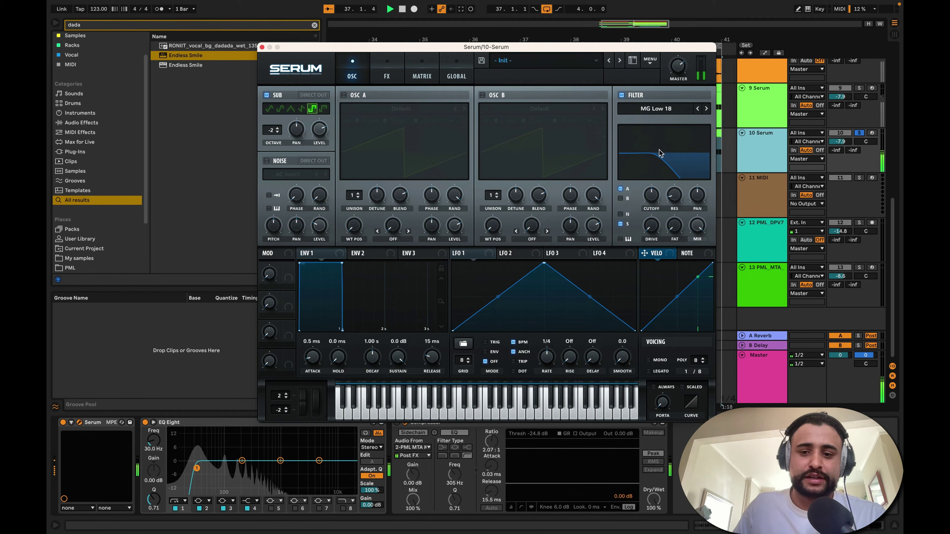
{"action": "key", "text": "space"}
{"action": "left_click_drag", "start_coordinate": [651, 199], "coordinate": [661, 248]}
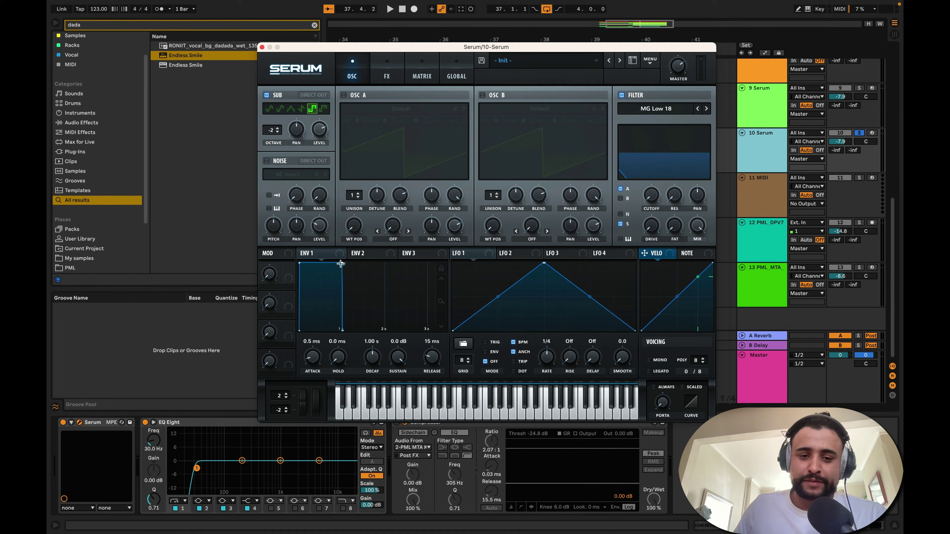
Step: Shape envelope 1 with a decay of about 1.98 s, a sustain of about -8.3 dB and a longer release
{"action": "left_click_drag", "start_coordinate": [341, 264], "coordinate": [387, 289]}
{"action": "left_click_drag", "start_coordinate": [432, 357], "coordinate": [384, 287]}
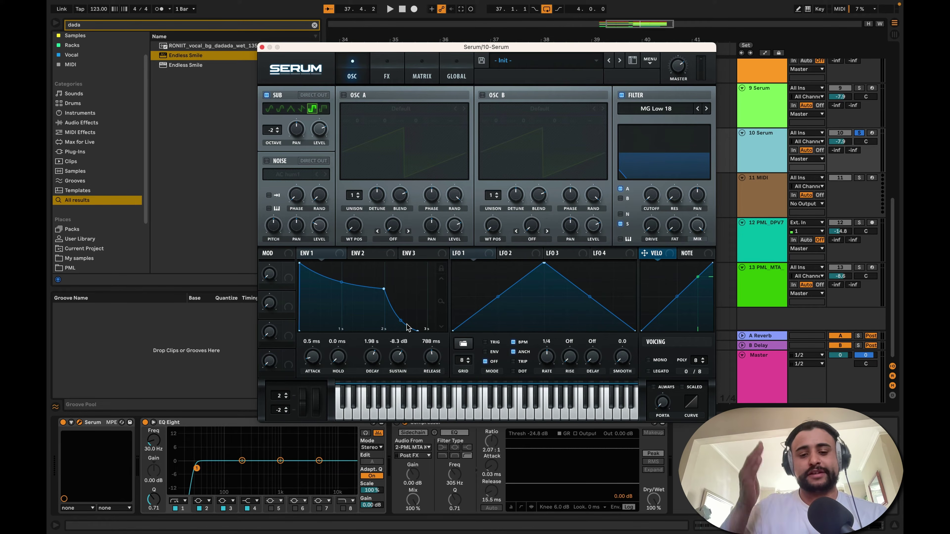
{"action": "left_click_drag", "start_coordinate": [431, 357], "coordinate": [432, 363]}
Step: Shape envelope 2 as a short pluck with a 135 ms decay, 0% sustain and 130 ms release
{"action": "left_click", "coordinate": [357, 255]}
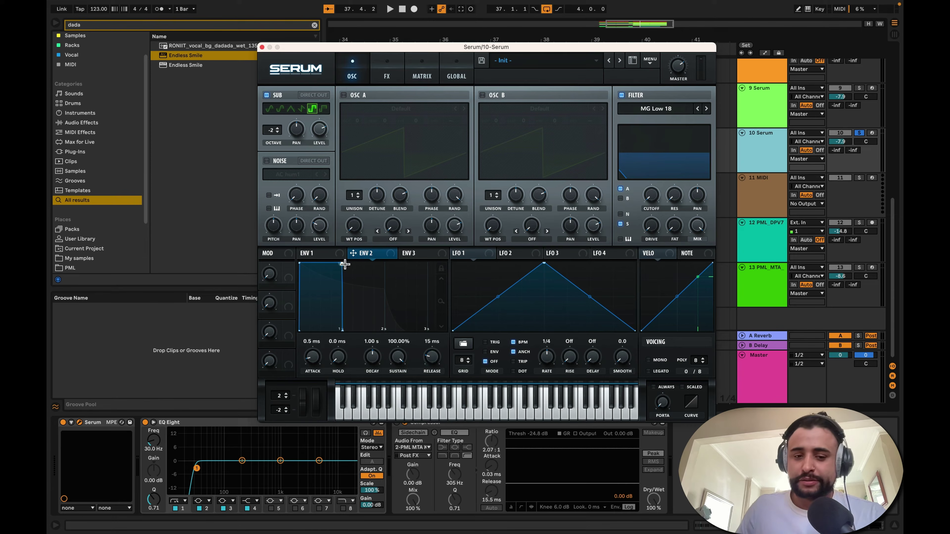
{"action": "left_click_drag", "start_coordinate": [343, 264], "coordinate": [291, 360]}
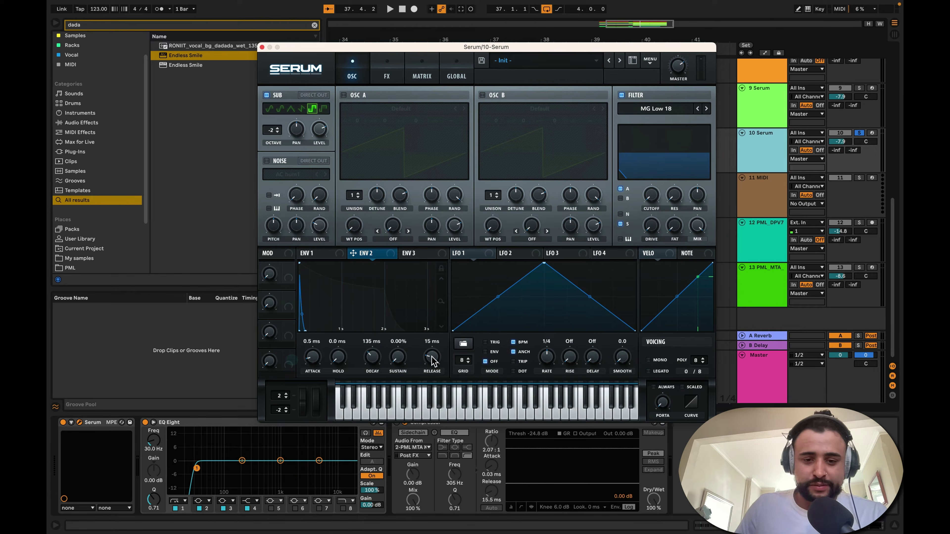
{"action": "left_click_drag", "start_coordinate": [434, 359], "coordinate": [435, 347]}
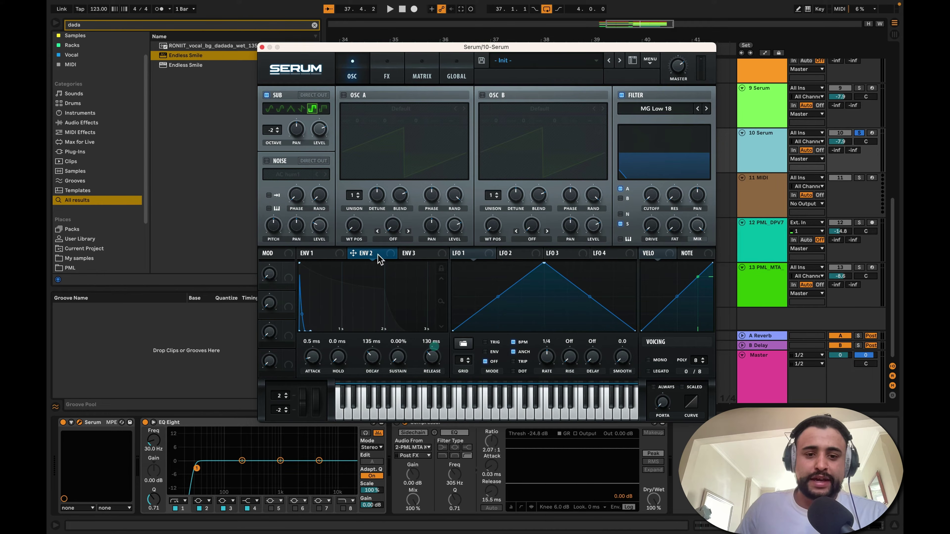
Step: Assign envelope 2 to modulate the filter cutoff by about 48 and the filter resonance, auditioning the result
{"action": "left_click_drag", "start_coordinate": [378, 256], "coordinate": [641, 206]}
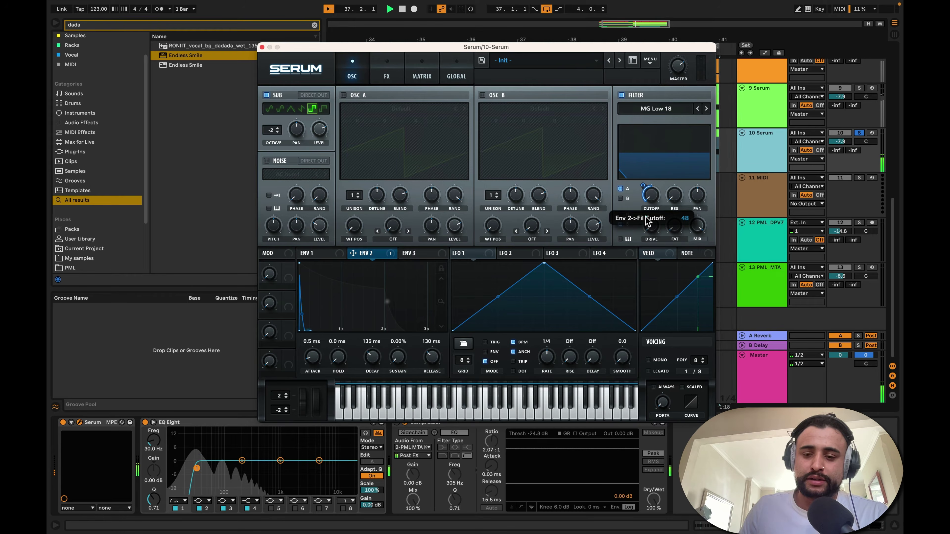
{"action": "left_click_drag", "start_coordinate": [384, 256], "coordinate": [672, 224]}
{"action": "key", "text": "space"}
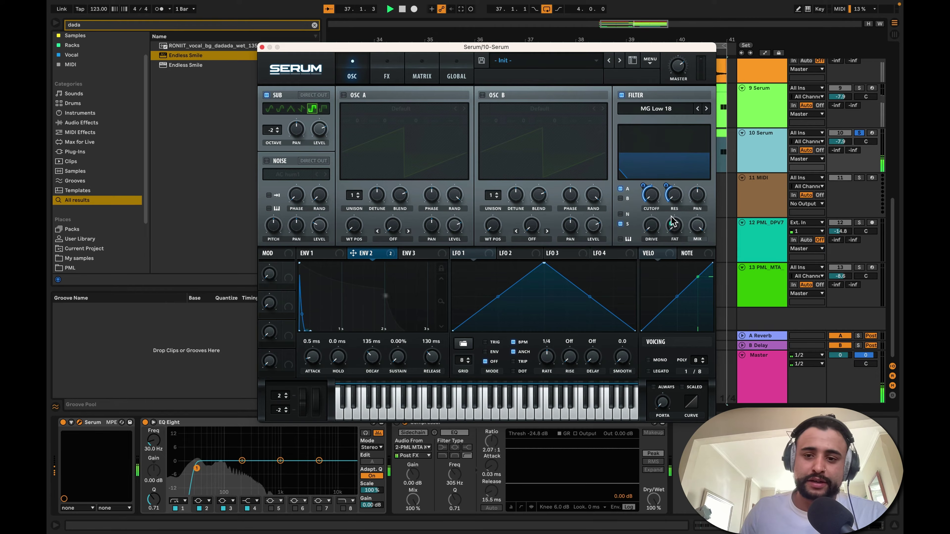
{"action": "mouse_move", "coordinate": [654, 226]}
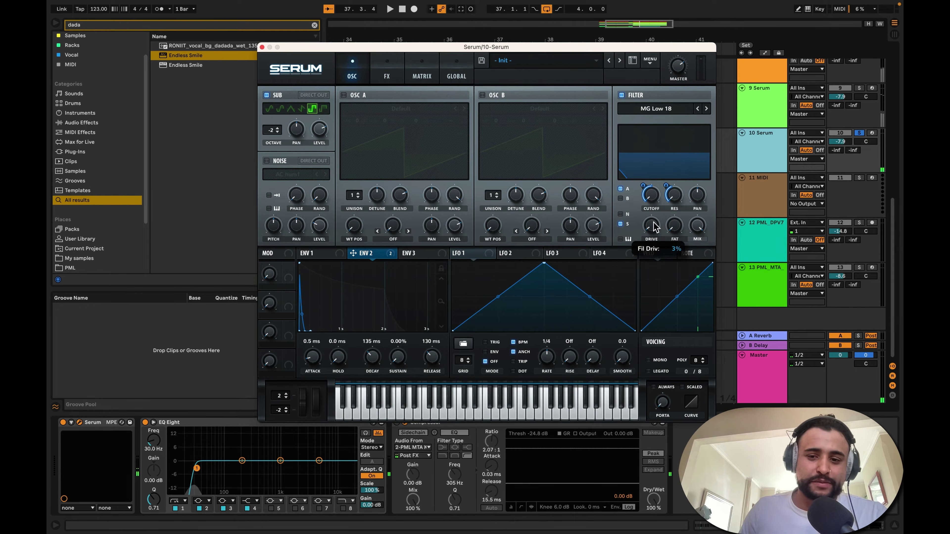
{"action": "mouse_move", "coordinate": [673, 195]}
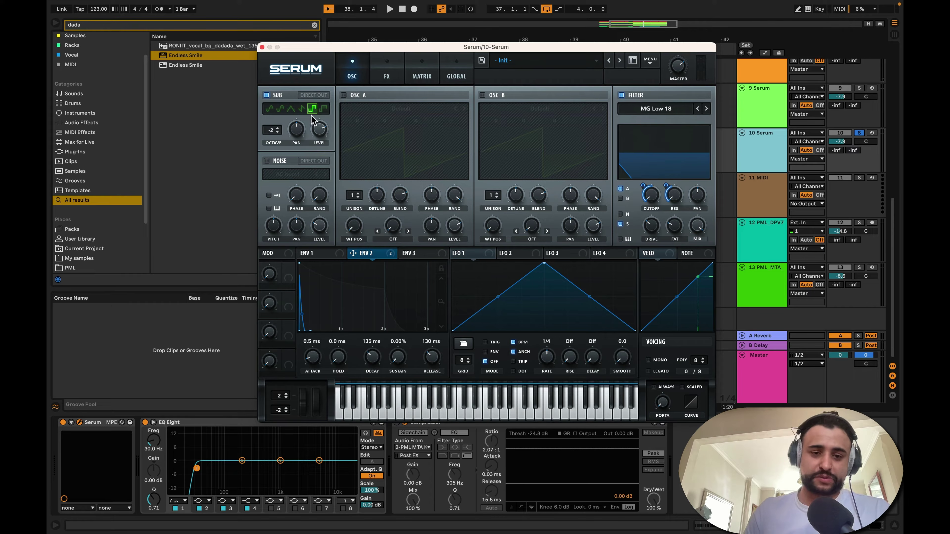
Step: Audition the patch and raise the sub oscillator's octave to -1
{"action": "key", "text": "space"}
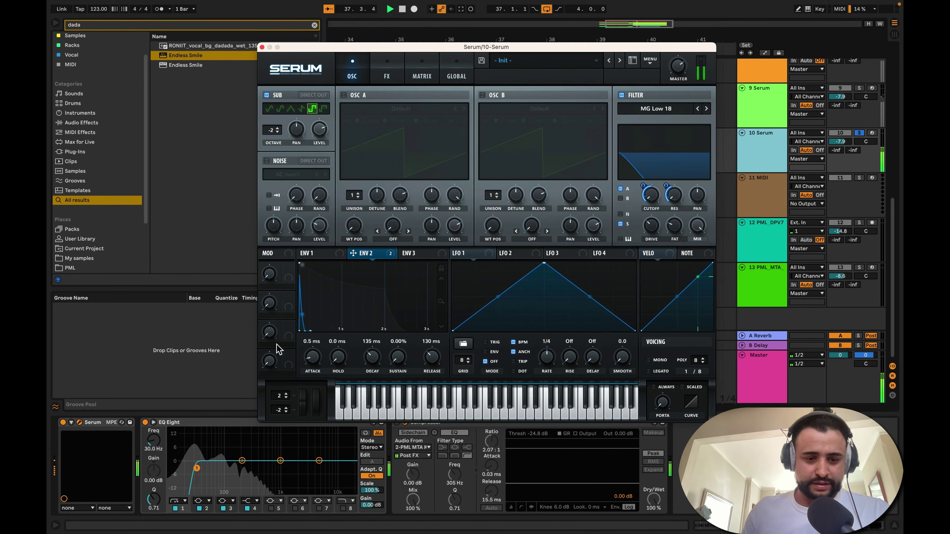
{"action": "key", "text": "space"}
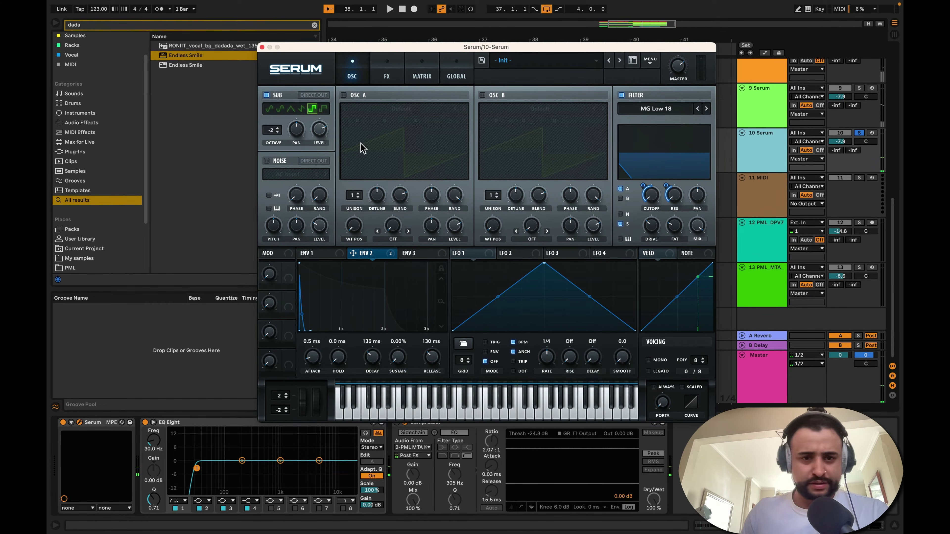
{"action": "key", "text": "space"}
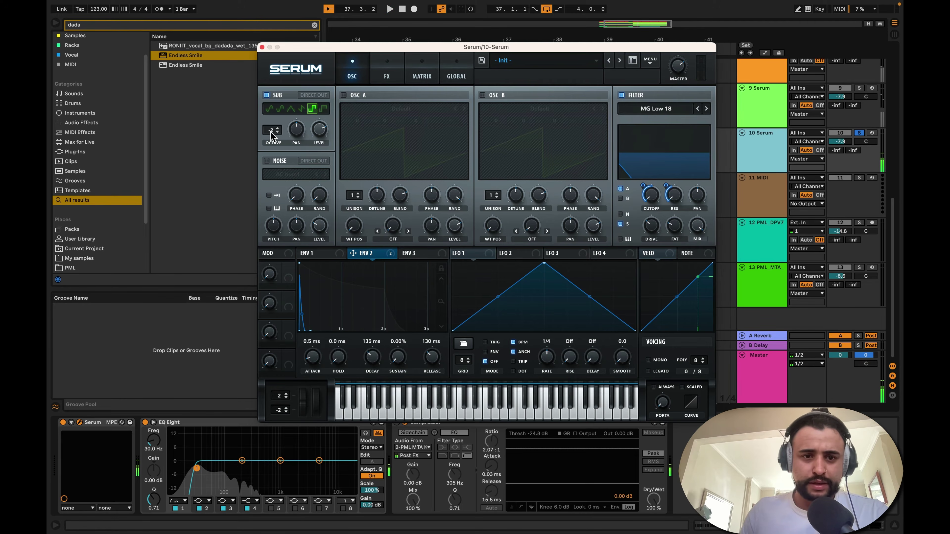
{"action": "left_click_drag", "start_coordinate": [271, 134], "coordinate": [271, 127]}
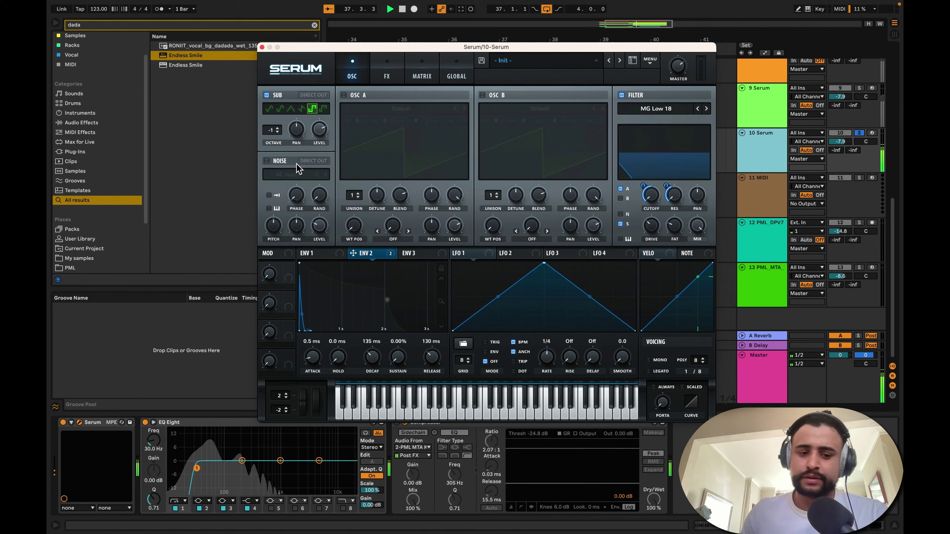
{"action": "key", "text": "space"}
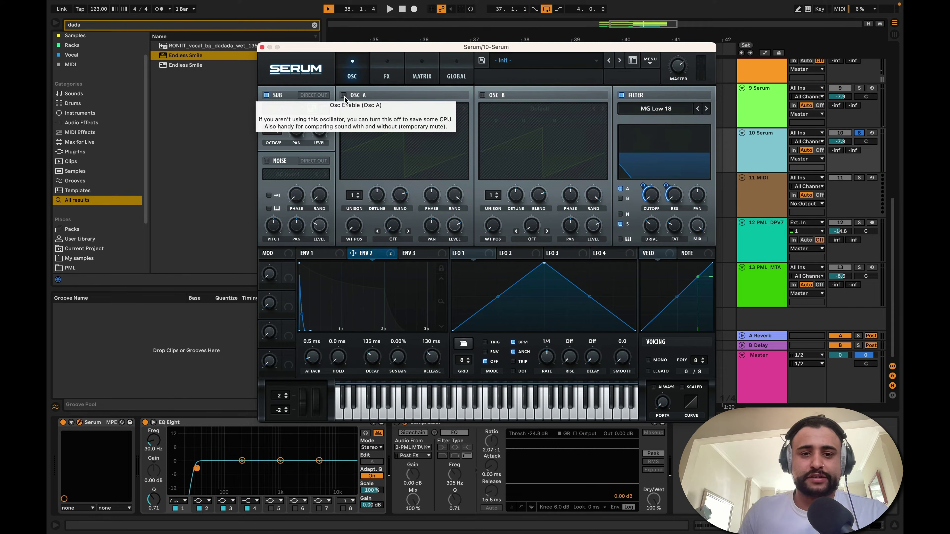
Step: Enable oscillator A with the Squelchy 3 [SL] spectral wavetable, advance its wavetable position and audition the sound
{"action": "left_click", "coordinate": [344, 95]}
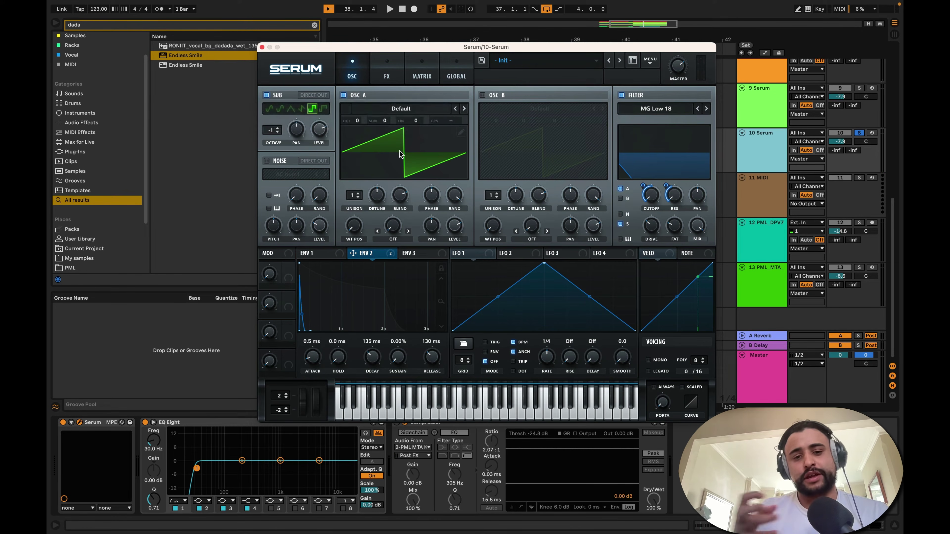
{"action": "left_click", "coordinate": [412, 113]}
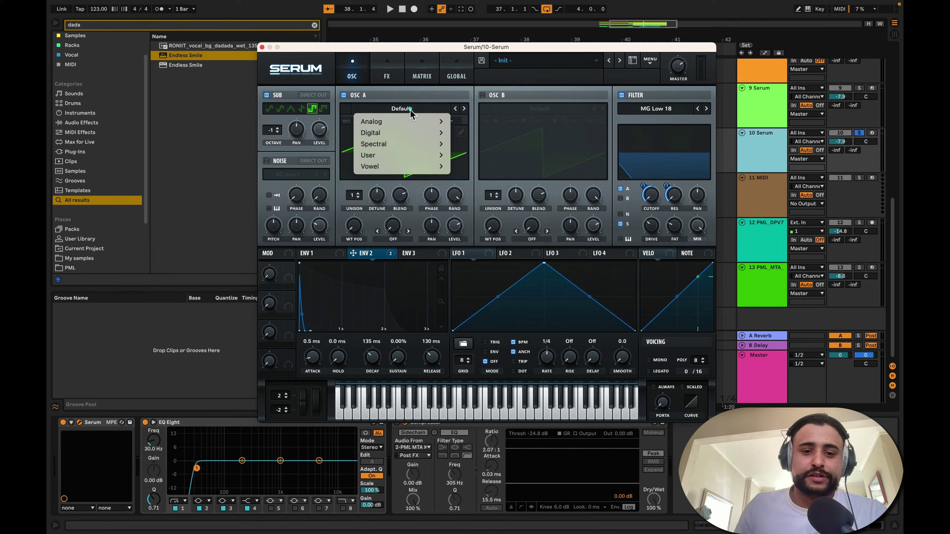
{"action": "mouse_move", "coordinate": [390, 145]}
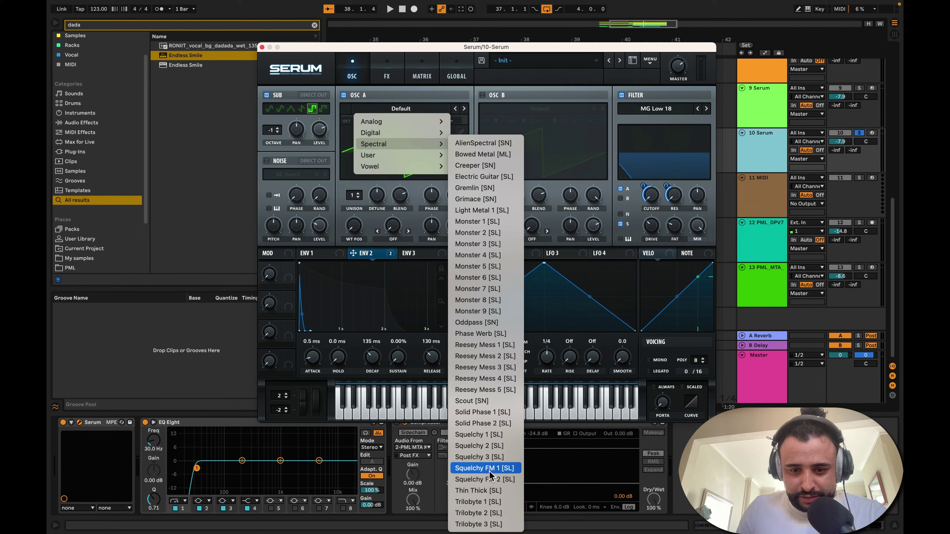
{"action": "left_click", "coordinate": [491, 458]}
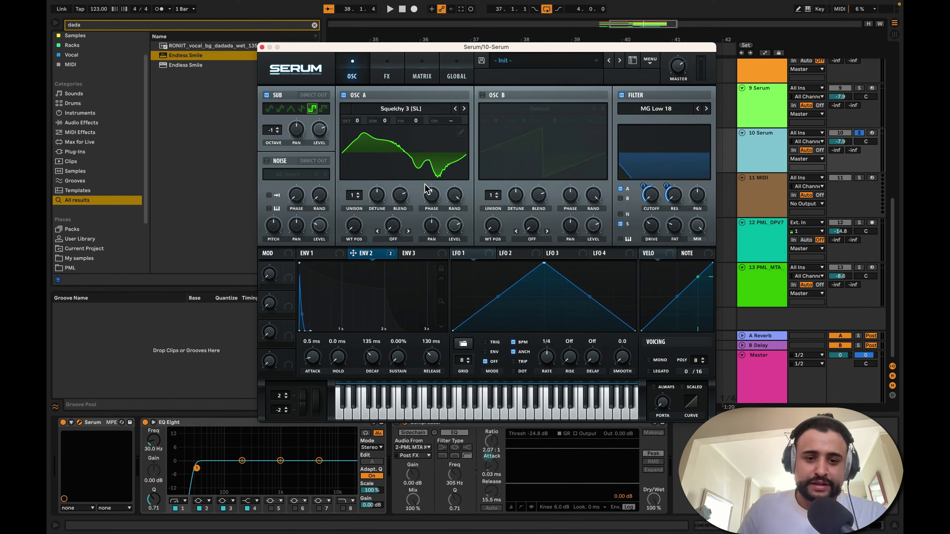
{"action": "left_click_drag", "start_coordinate": [361, 230], "coordinate": [358, 196]}
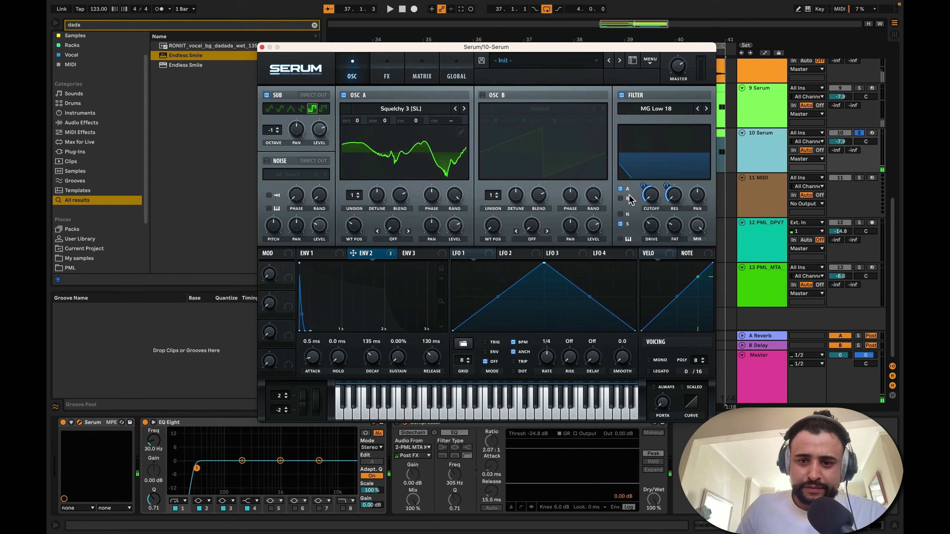
{"action": "key", "text": "space"}
{"action": "key", "text": "space"}
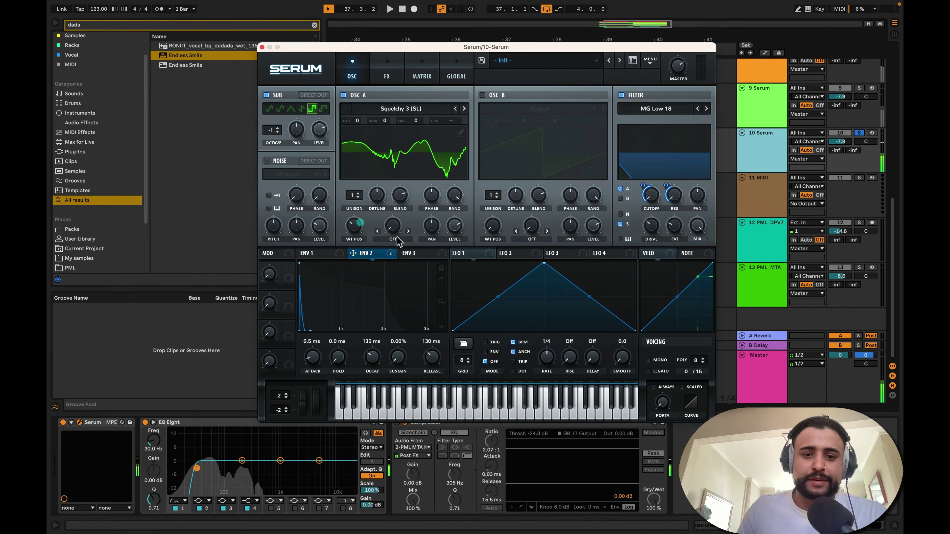
Step: Set oscillator A's warp mode to Bend +/- and adjust the bend amount during playback
{"action": "left_click", "coordinate": [394, 239]}
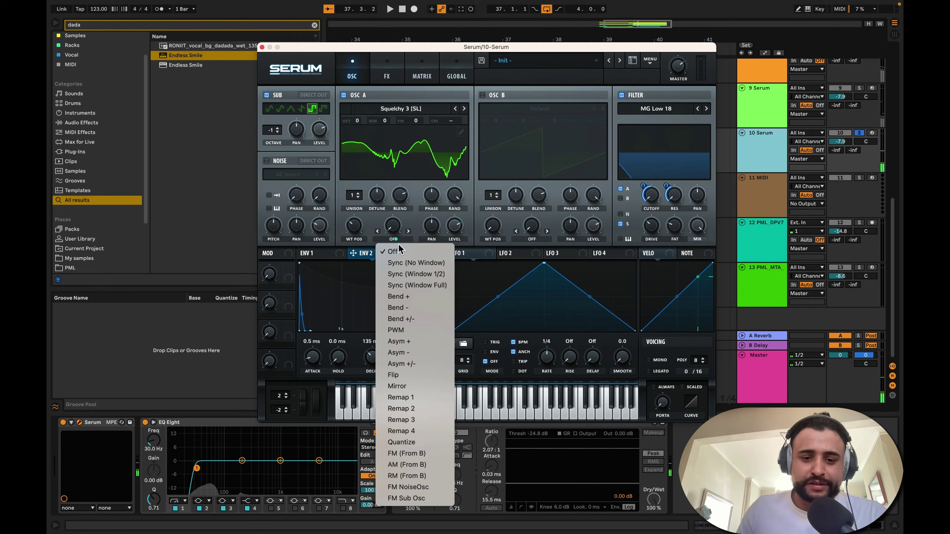
{"action": "left_click", "coordinate": [407, 321]}
{"action": "left_click_drag", "start_coordinate": [393, 227], "coordinate": [398, 126]}
{"action": "key", "text": "space"}
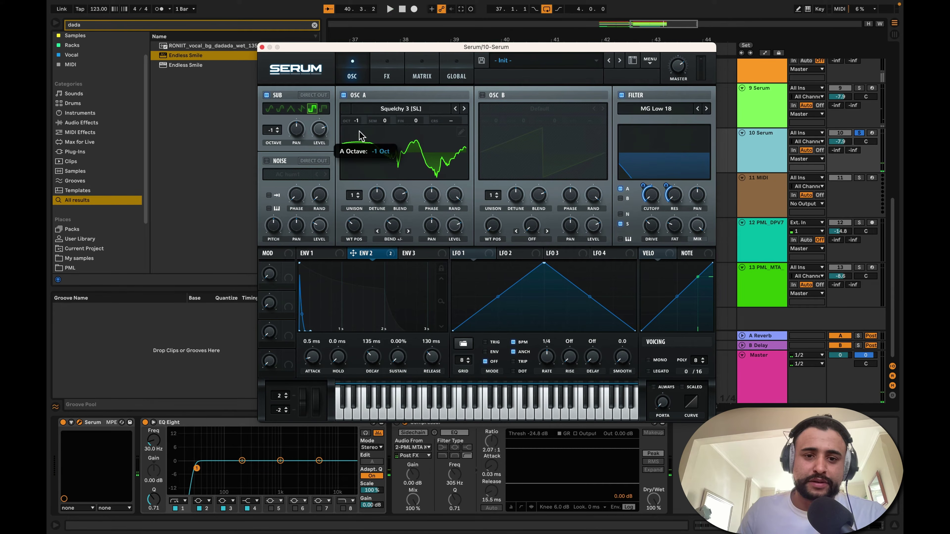
Step: Lower oscillator A's octave to -2 and raise its level to maximum while auditioning the bassline
{"action": "key", "text": "space"}
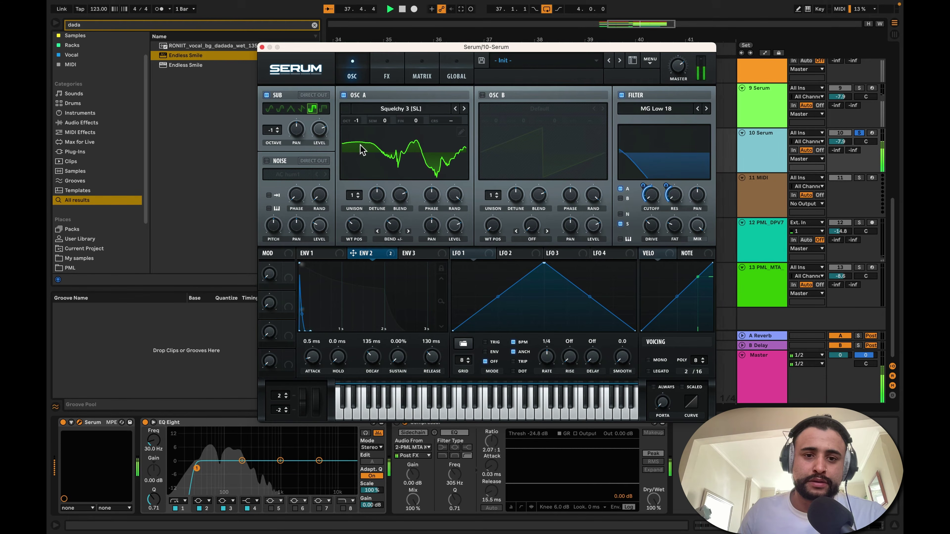
{"action": "key", "text": "space"}
{"action": "key", "text": "space"}
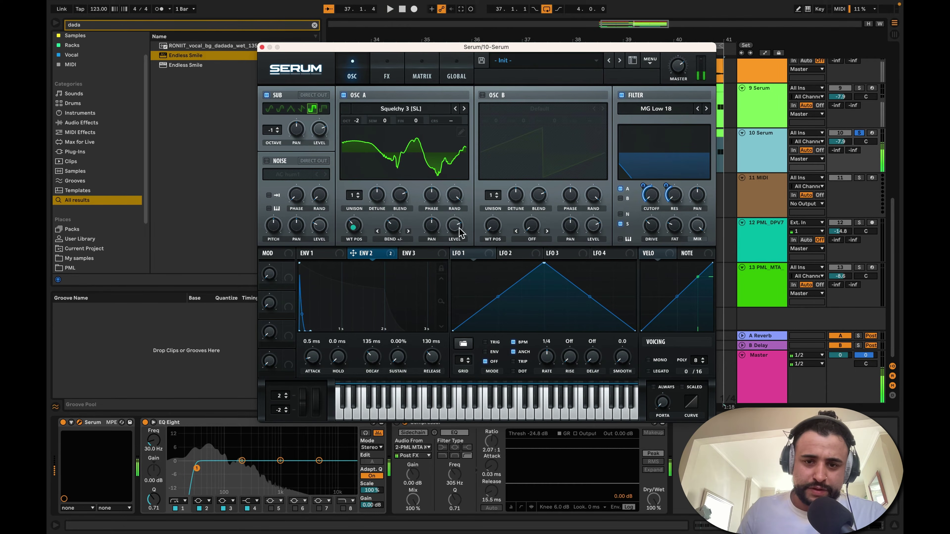
{"action": "key", "text": "space"}
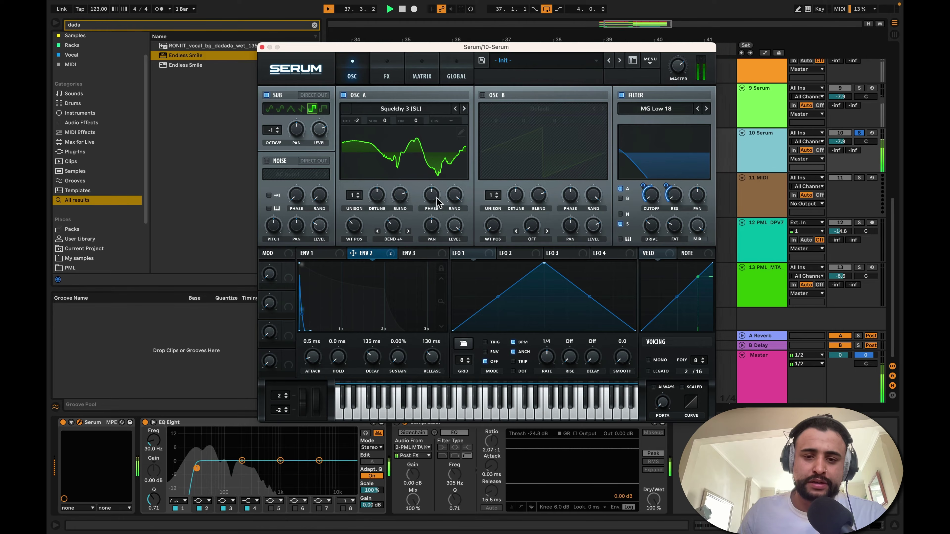
{"action": "key", "text": "space"}
Step: Set oscillator A's phase to about 104 degrees and fine-tune its wavetable position during playback
{"action": "left_click_drag", "start_coordinate": [431, 195], "coordinate": [438, 236]}
{"action": "mouse_move", "coordinate": [442, 201]}
{"action": "left_mouse_down"}
{"action": "mouse_move", "coordinate": [447, 157]}
{"action": "mouse_move", "coordinate": [438, 232]}
{"action": "left_mouse_up"}
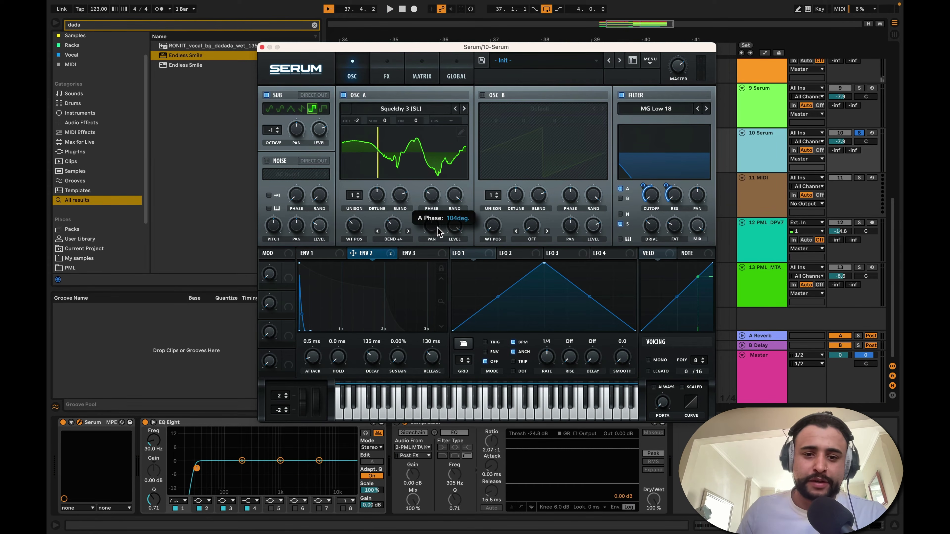
{"action": "key", "text": "space"}
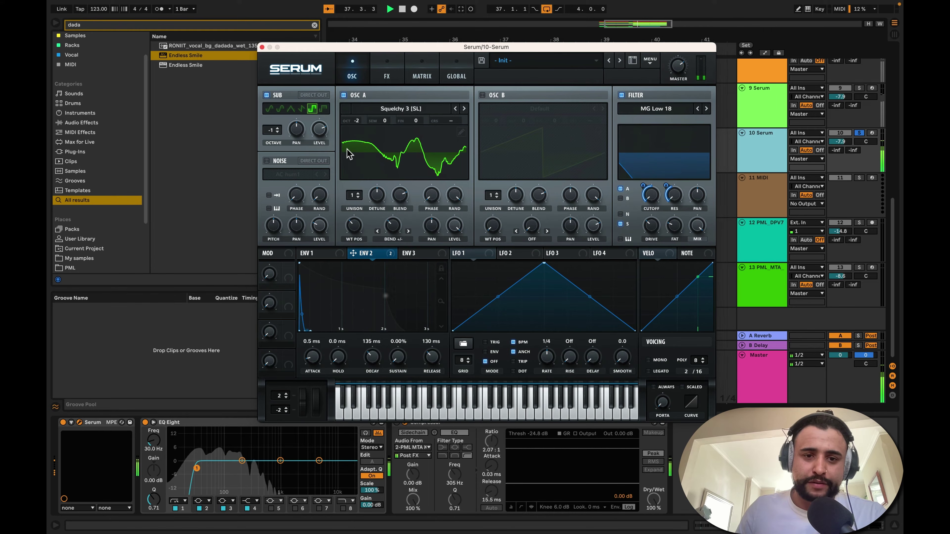
{"action": "mouse_move", "coordinate": [357, 232]}
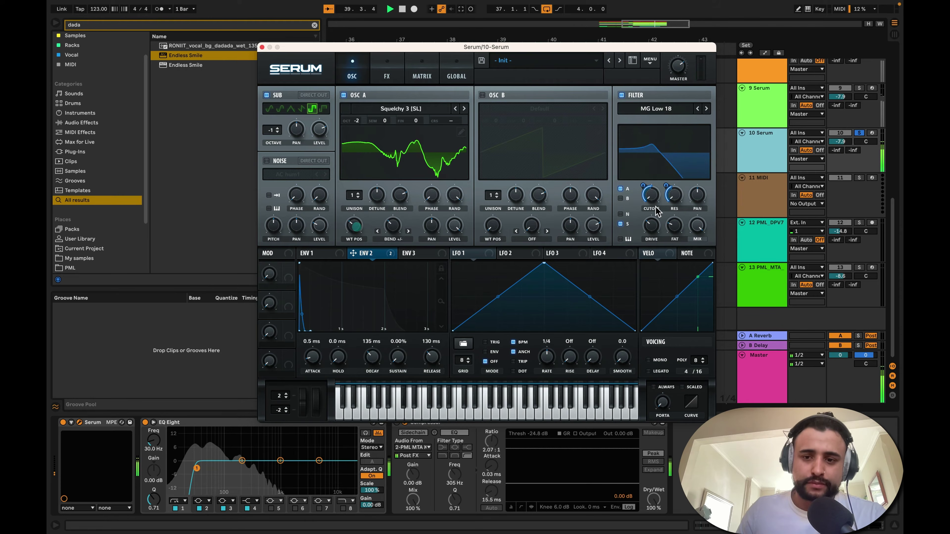
{"action": "key", "text": "space"}
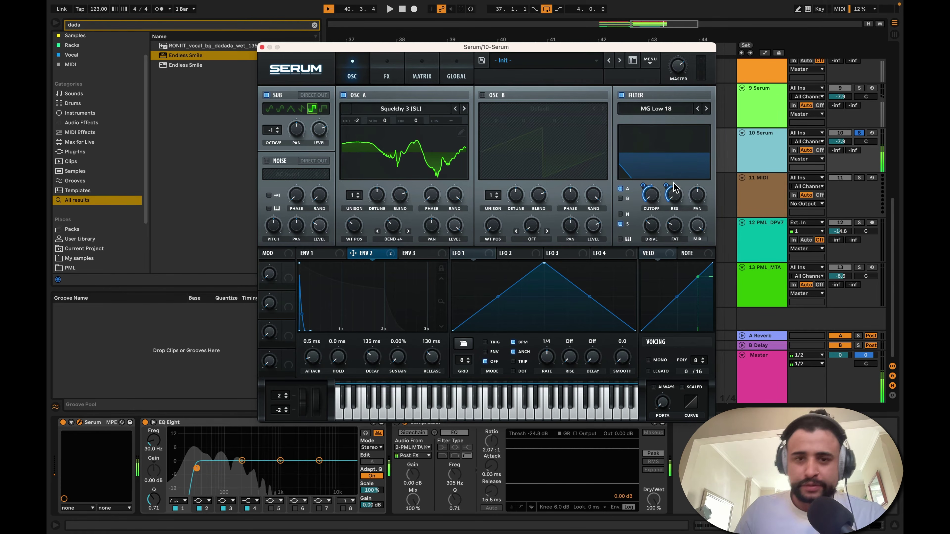
Step: Switch the voicing to mono and adjust the portamento time, auditioning the glide
{"action": "left_click", "coordinate": [650, 360]}
{"action": "left_click", "coordinate": [650, 372]}
{"action": "mouse_move", "coordinate": [661, 400]}
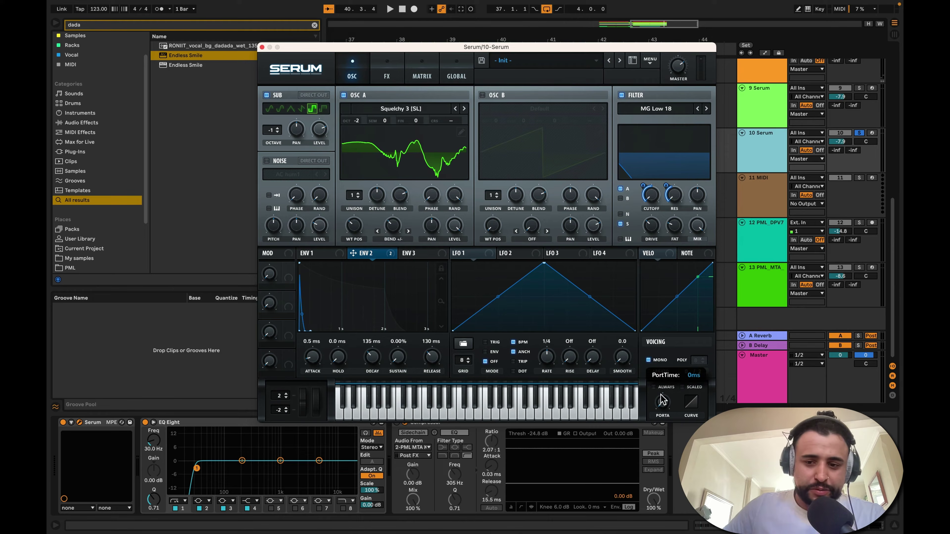
{"action": "key", "text": "space"}
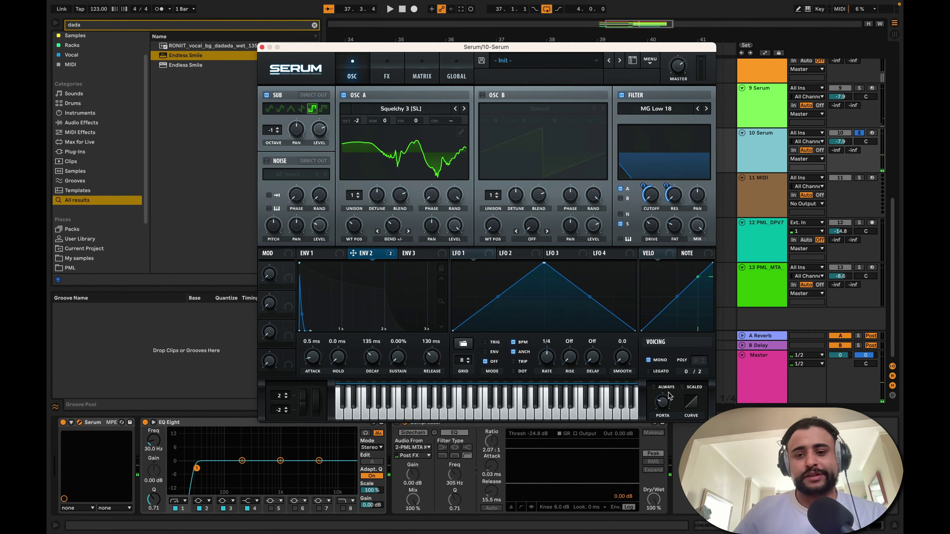
{"action": "key", "text": "space"}
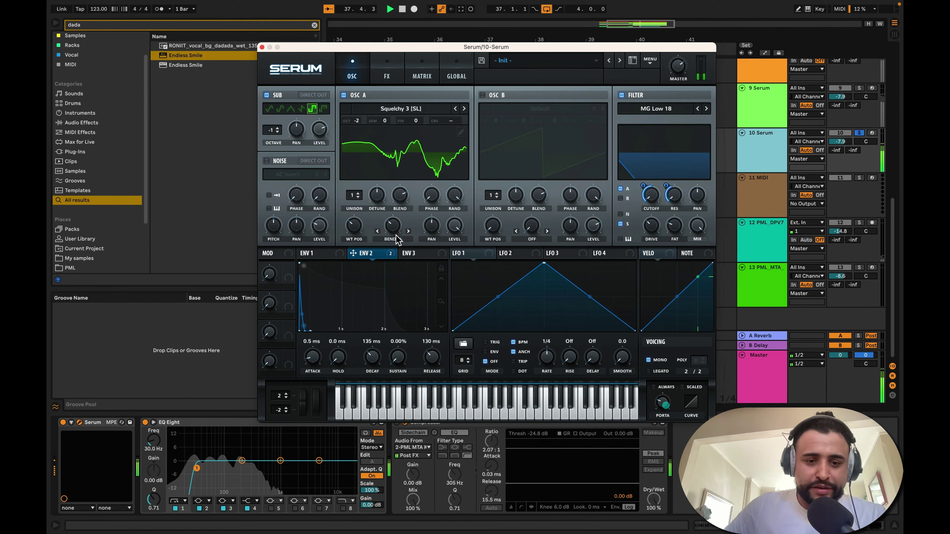
Step: Lengthen envelope 2's decay to about 291 ms and audition the bassline
{"action": "key", "text": "space"}
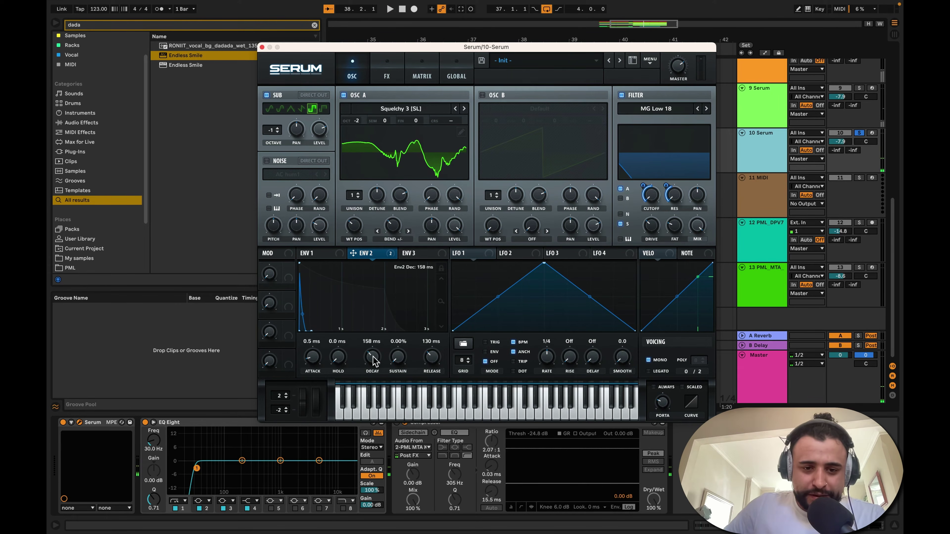
{"action": "key", "text": "space"}
{"action": "left_click_drag", "start_coordinate": [373, 357], "coordinate": [376, 357]}
{"action": "key", "text": "space"}
{"action": "key", "text": "space"}
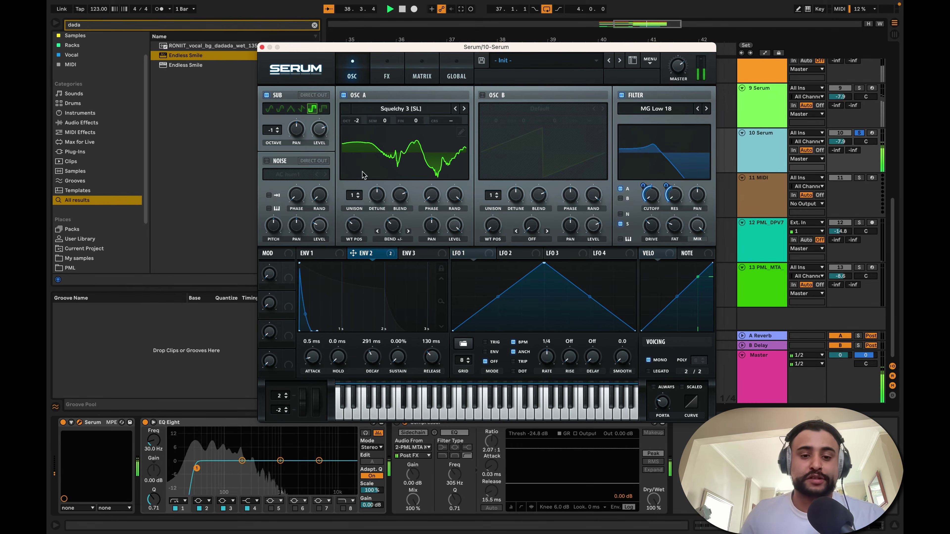
Step: Turn on the noise oscillator, load the Electricity sample from the SOR category and set it to one-shot playback
{"action": "key", "text": "space"}
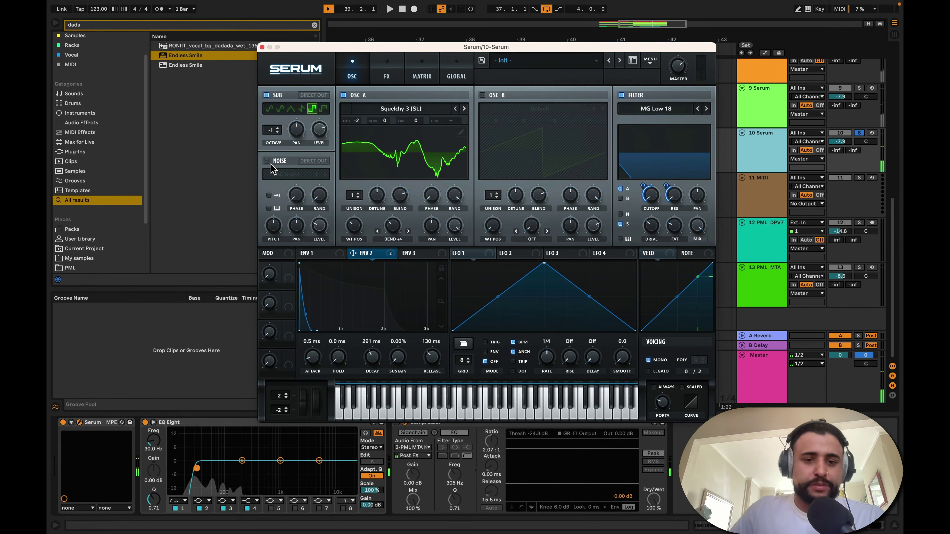
{"action": "left_click", "coordinate": [268, 161]}
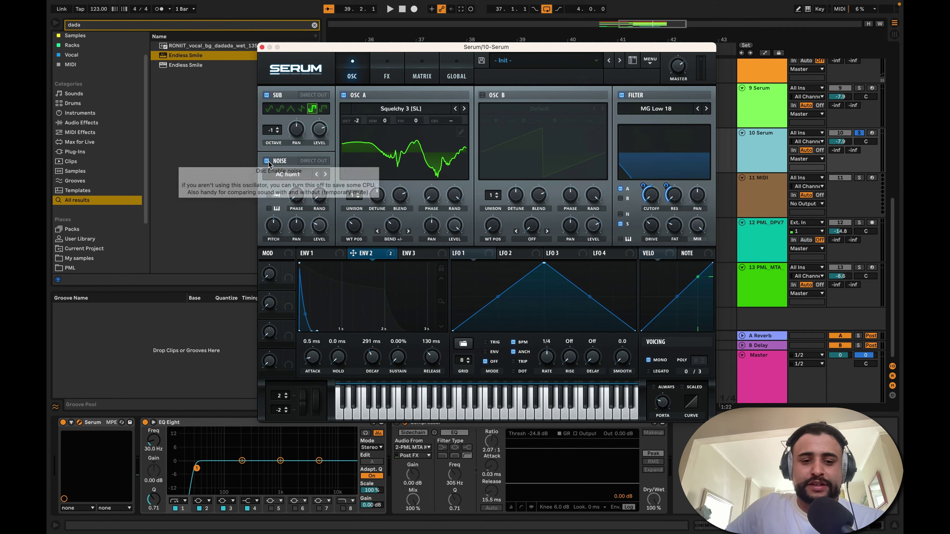
{"action": "left_click", "coordinate": [283, 177]}
{"action": "mouse_move", "coordinate": [299, 236]}
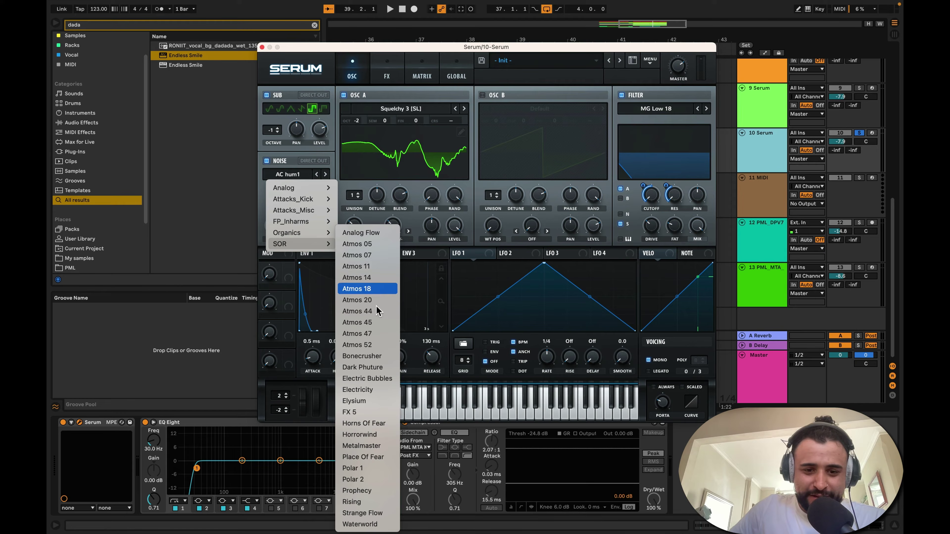
{"action": "left_click", "coordinate": [359, 390]}
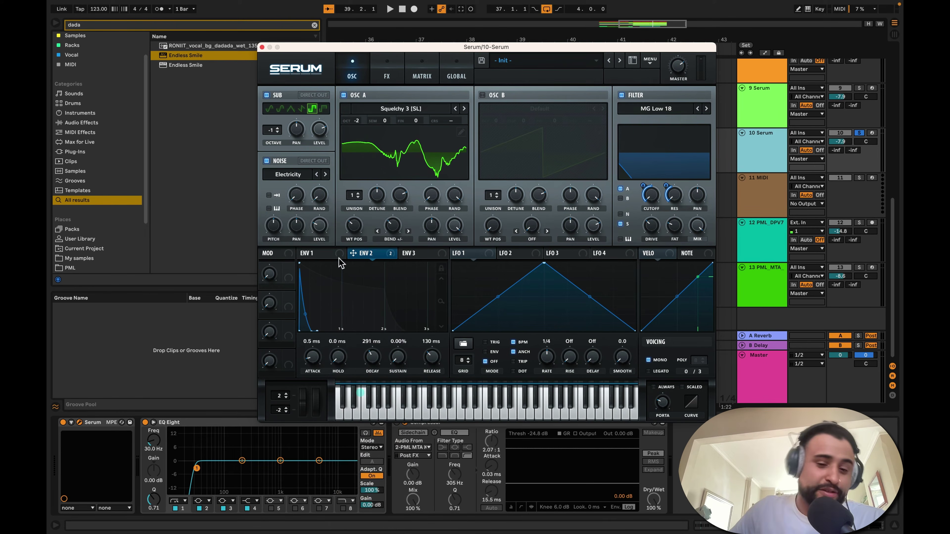
{"action": "left_click", "coordinate": [270, 195]}
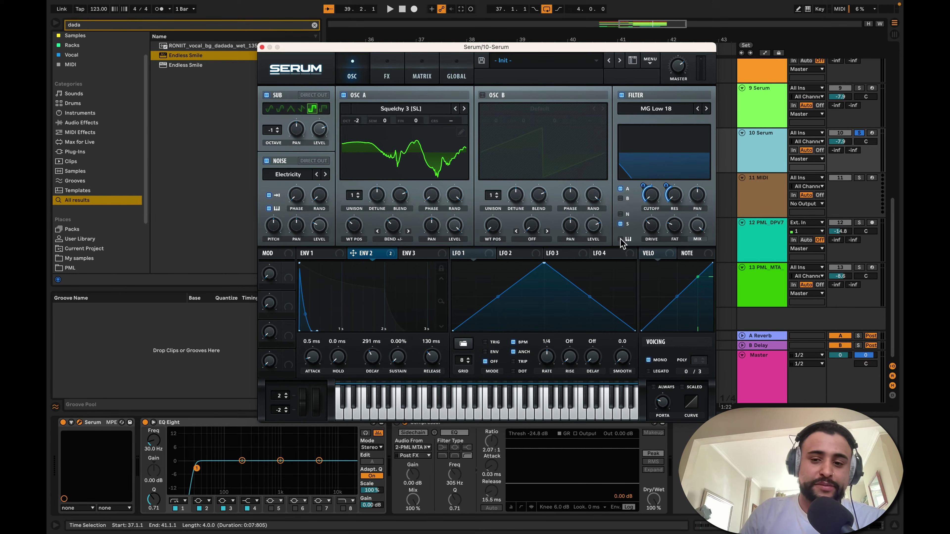
Step: Enable key tracking for the filter and noise oscillator, and raise the noise pitch while auditioning the bassline
{"action": "key", "text": "space"}
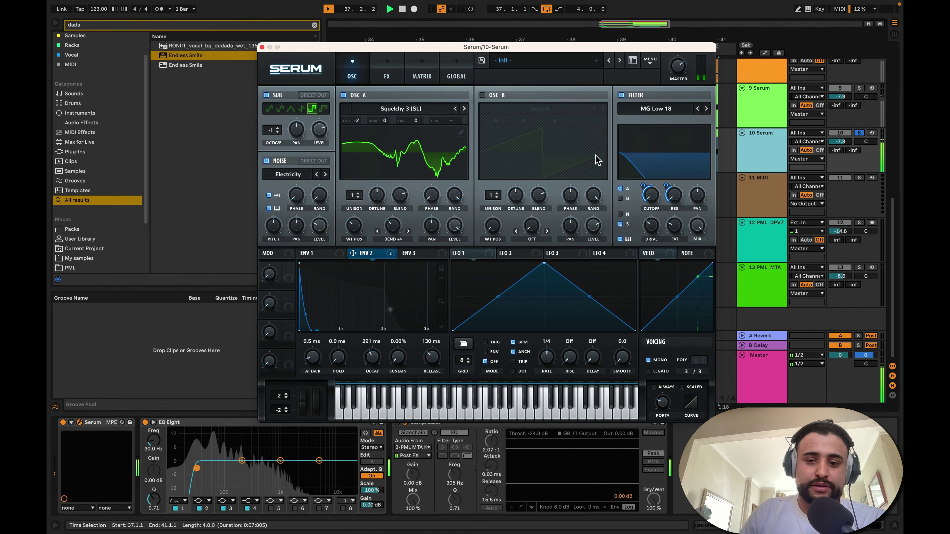
{"action": "key", "text": "space"}
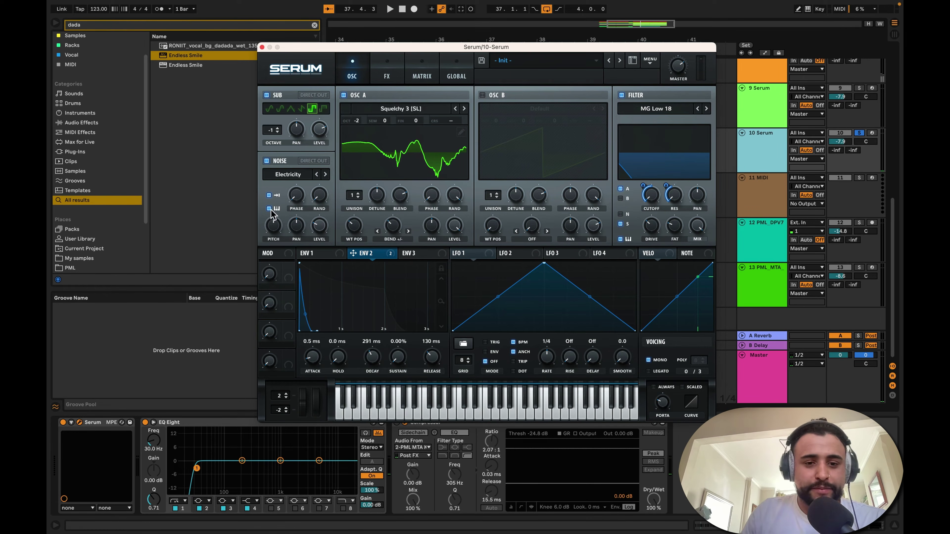
{"action": "key", "text": "space"}
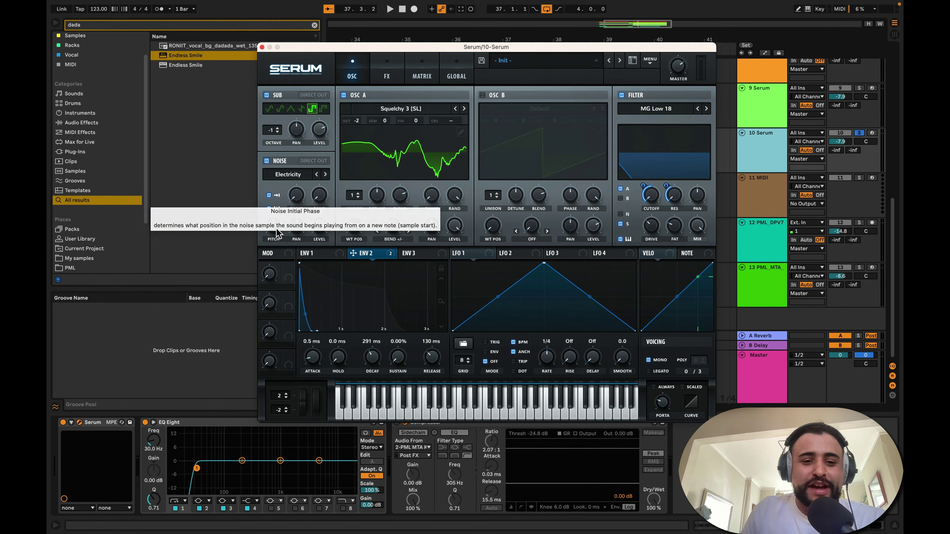
{"action": "mouse_move", "coordinate": [272, 229]}
{"action": "key", "text": "space"}
{"action": "left_click_drag", "start_coordinate": [272, 227], "coordinate": [271, 200]}
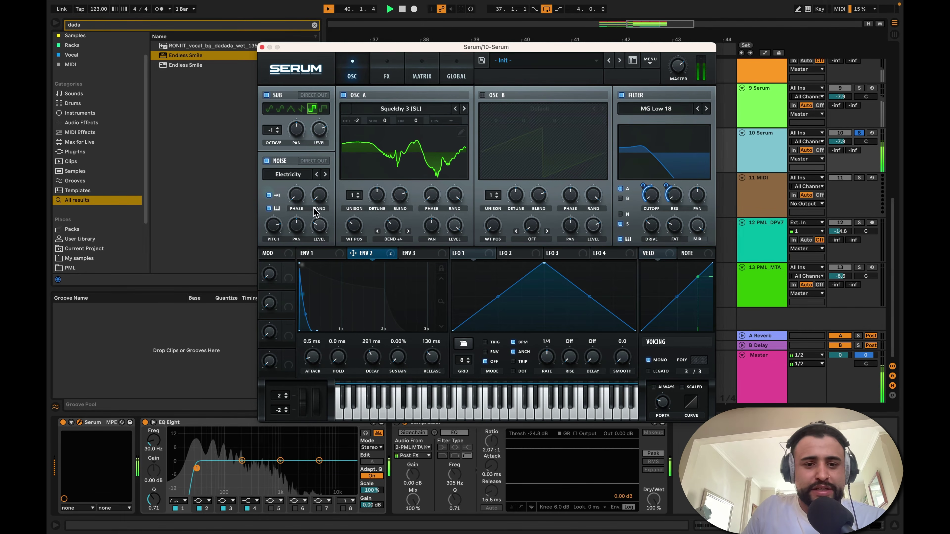
Step: Raise the noise oscillator's random phase and audition the bassline
{"action": "mouse_move", "coordinate": [317, 202]}
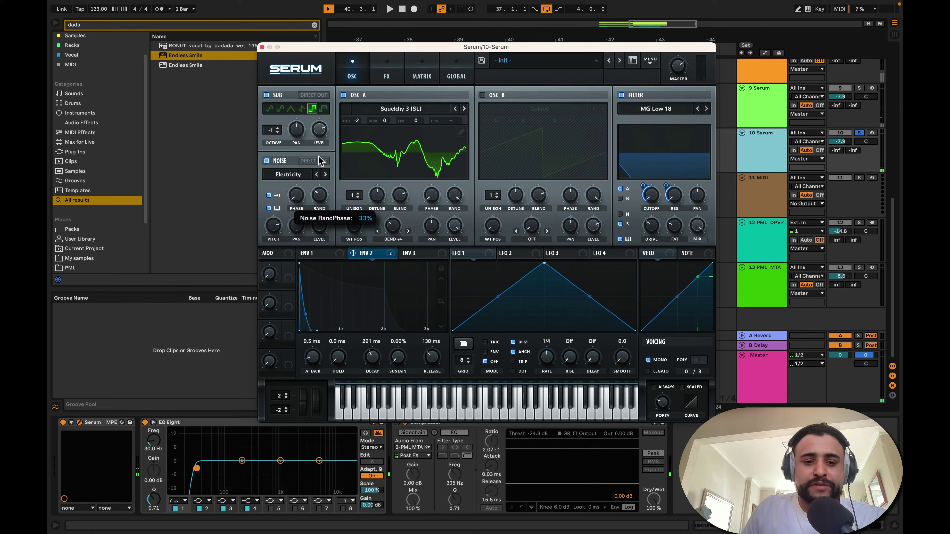
{"action": "left_click", "coordinate": [312, 109]}
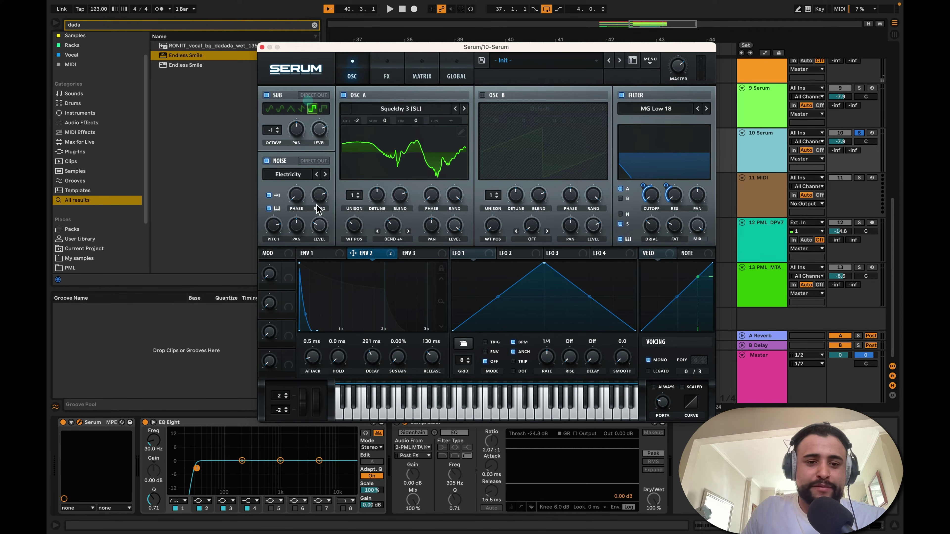
{"action": "key", "text": "space"}
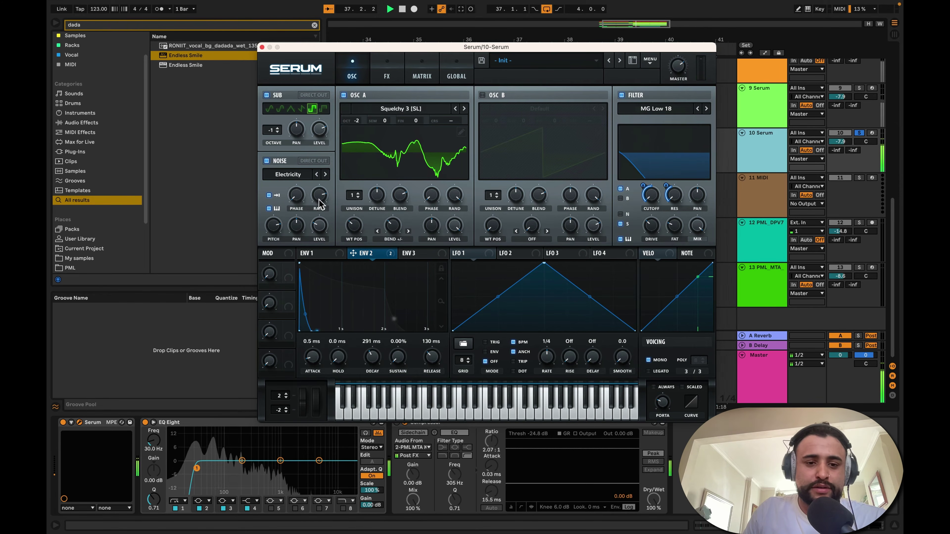
{"action": "left_click", "coordinate": [319, 200]}
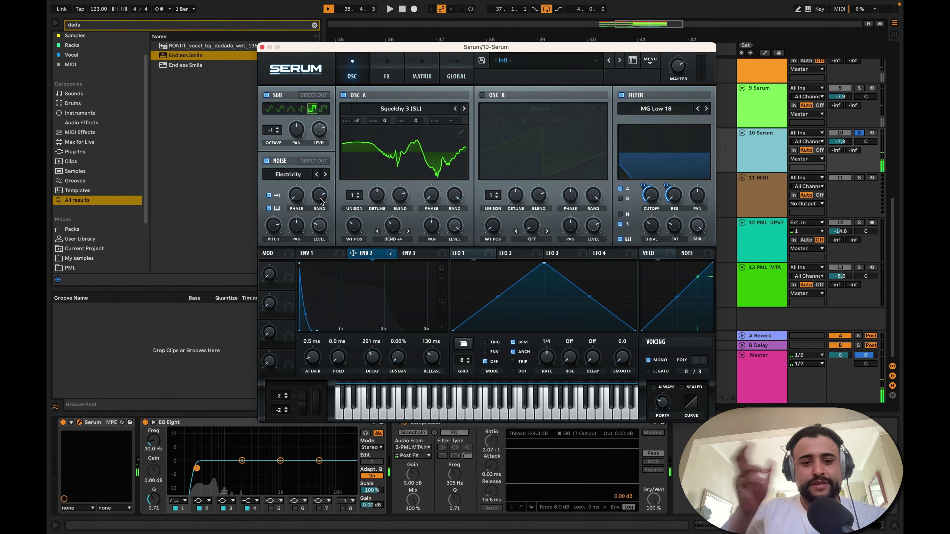
{"action": "key", "text": "space"}
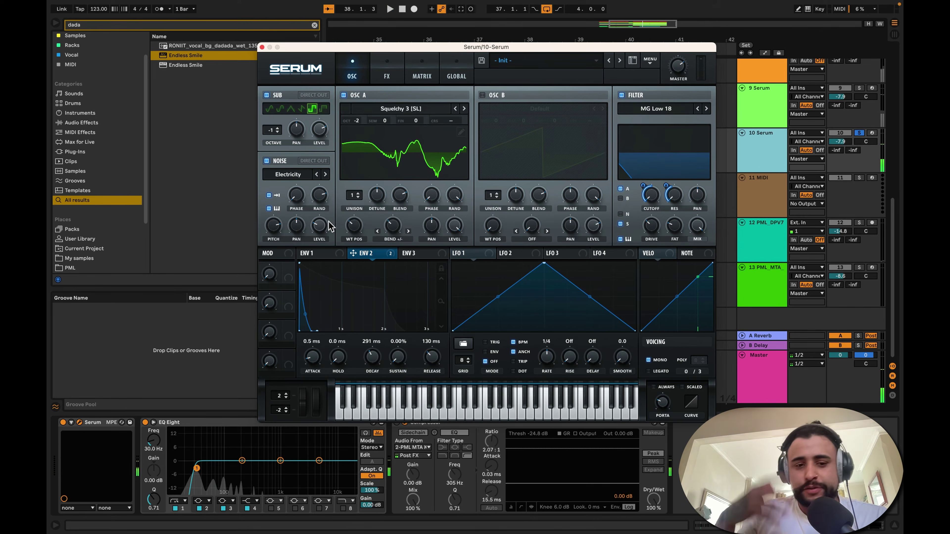
Step: Fine-tune the noise oscillator's level while auditioning the bassline
{"action": "key", "text": "space"}
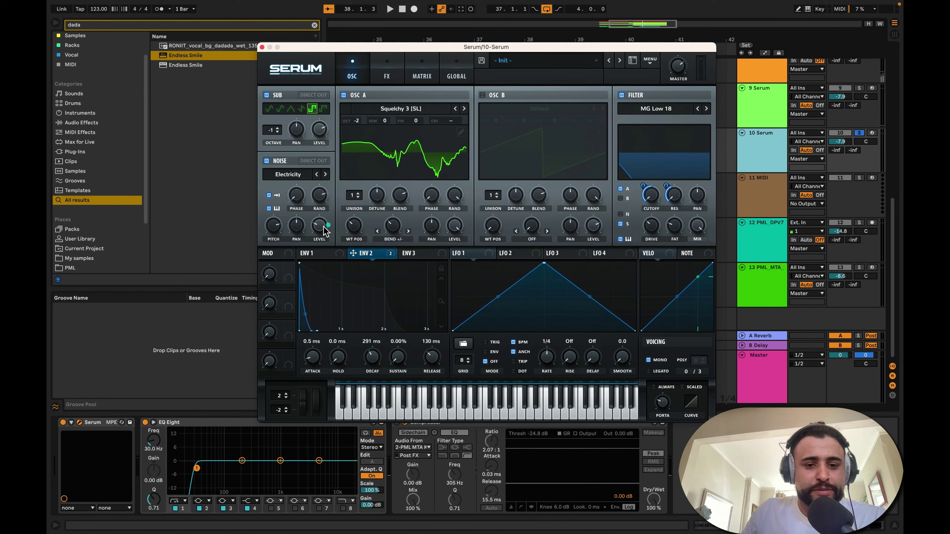
{"action": "mouse_move", "coordinate": [319, 233]}
{"action": "left_mouse_down"}
{"action": "mouse_move", "coordinate": [321, 206]}
{"action": "mouse_move", "coordinate": [318, 230]}
{"action": "left_mouse_up"}
{"action": "key", "text": "space"}
{"action": "key", "text": "space"}
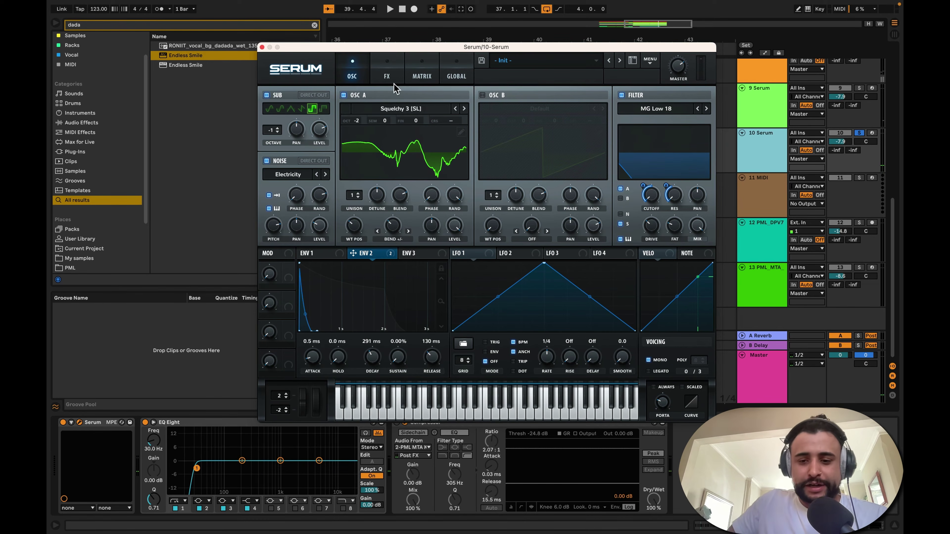
Step: Add a ping-pong delay effect with its filter at 2607 and 2.3, and increase the feedback
{"action": "left_click", "coordinate": [387, 75]}
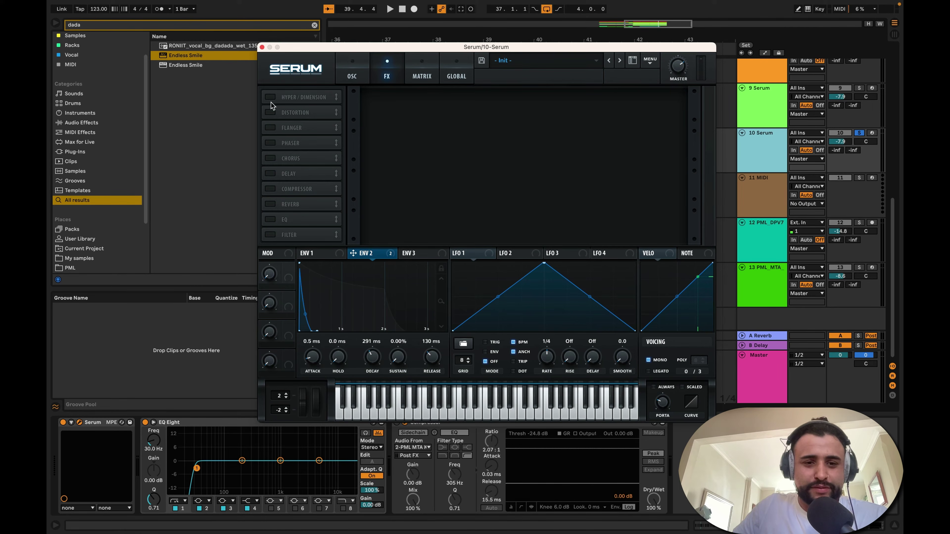
{"action": "left_click", "coordinate": [271, 173]}
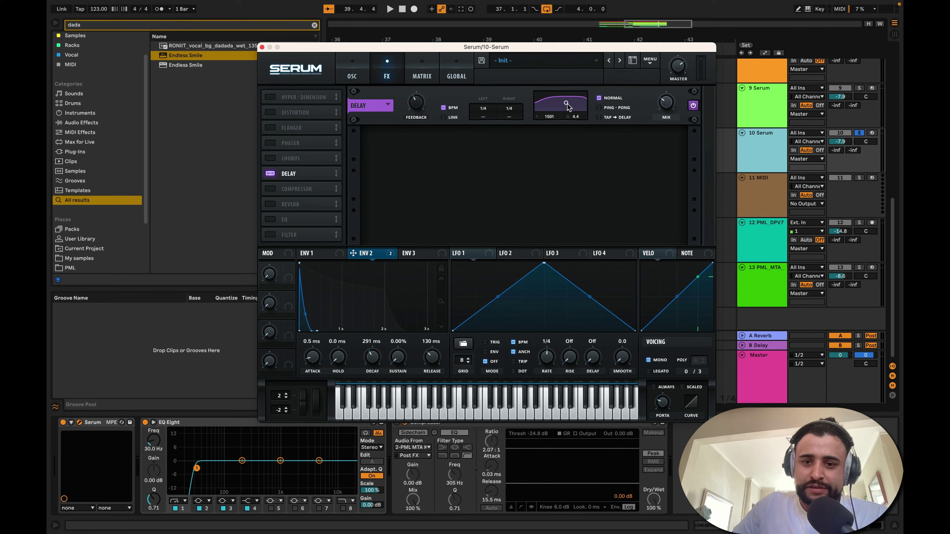
{"action": "left_click", "coordinate": [598, 108]}
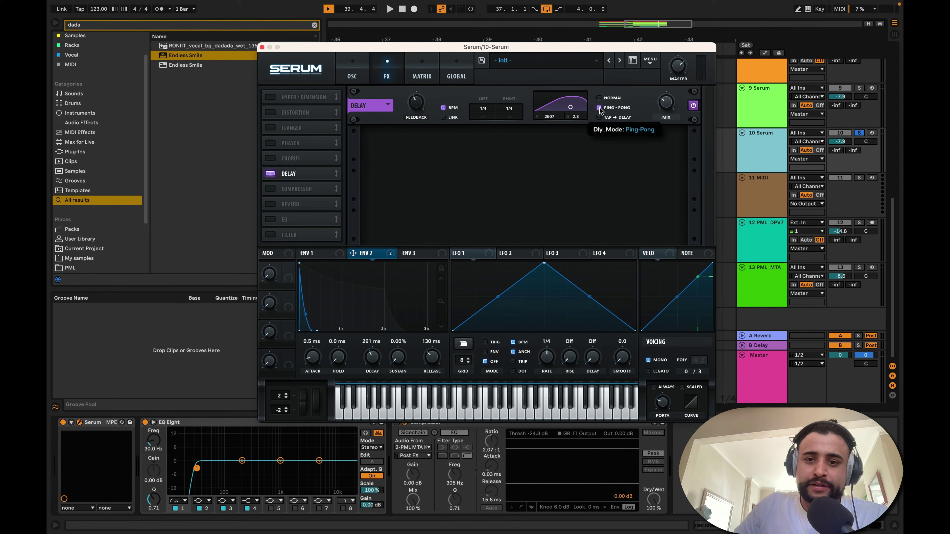
{"action": "mouse_move", "coordinate": [413, 107]}
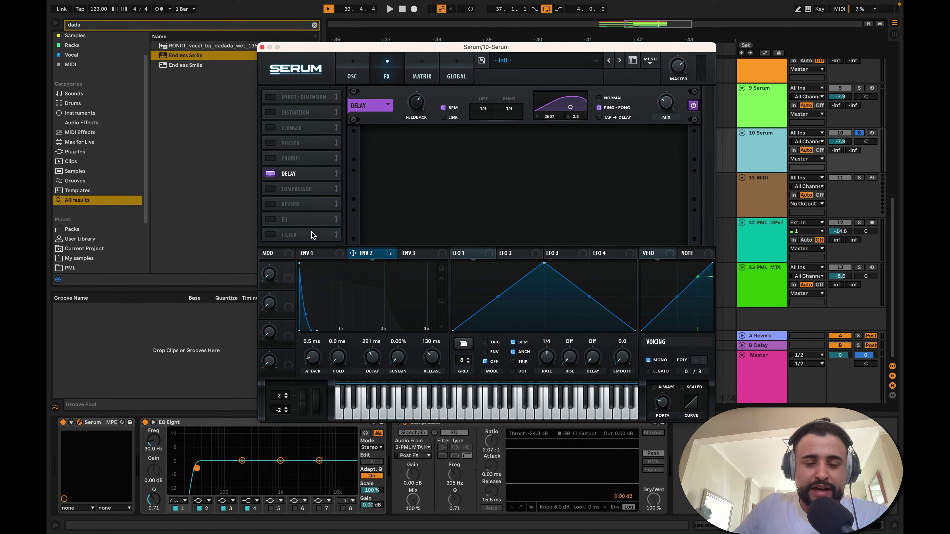
Step: Set the delay times to 1/8 for the left channel and 1/16 for the right, with a left offset of about 0.985
{"action": "left_click", "coordinate": [345, 58]}
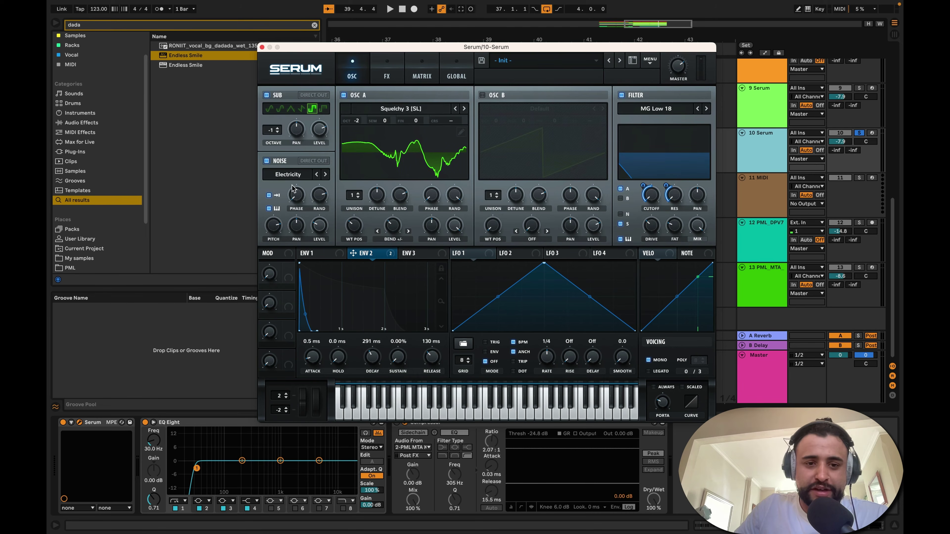
{"action": "left_click", "coordinate": [386, 75]}
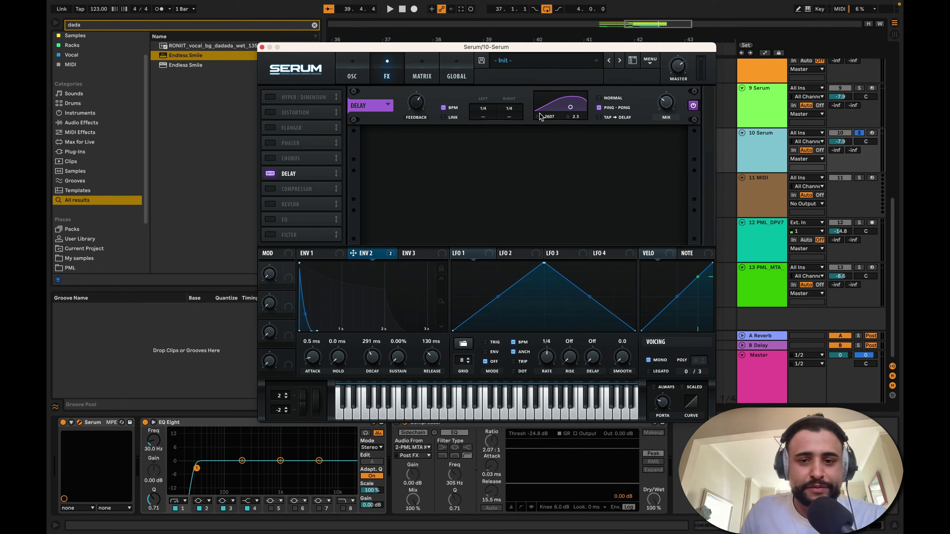
{"action": "left_click_drag", "start_coordinate": [509, 110], "coordinate": [514, 108]}
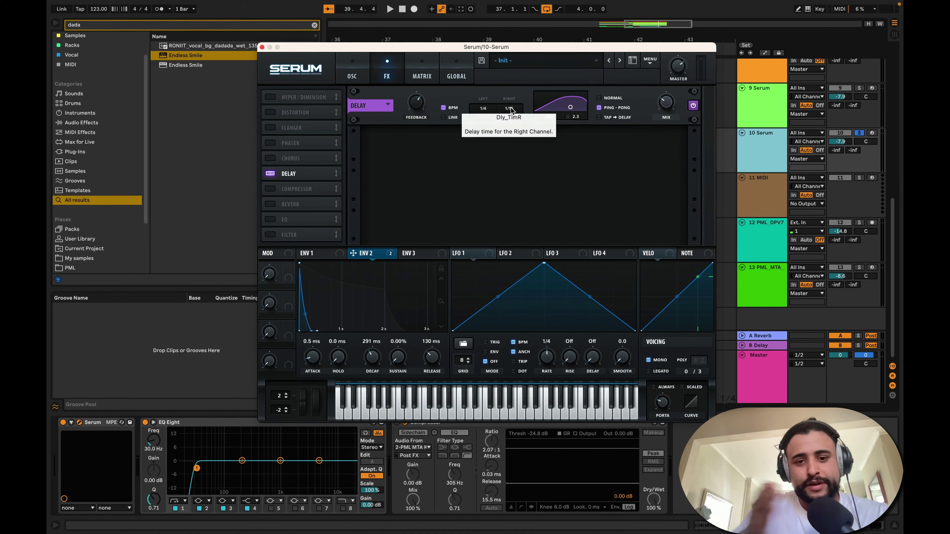
{"action": "mouse_move", "coordinate": [483, 109]}
{"action": "left_mouse_down"}
{"action": "mouse_move", "coordinate": [492, 100]}
{"action": "mouse_move", "coordinate": [485, 123]}
{"action": "left_mouse_up"}
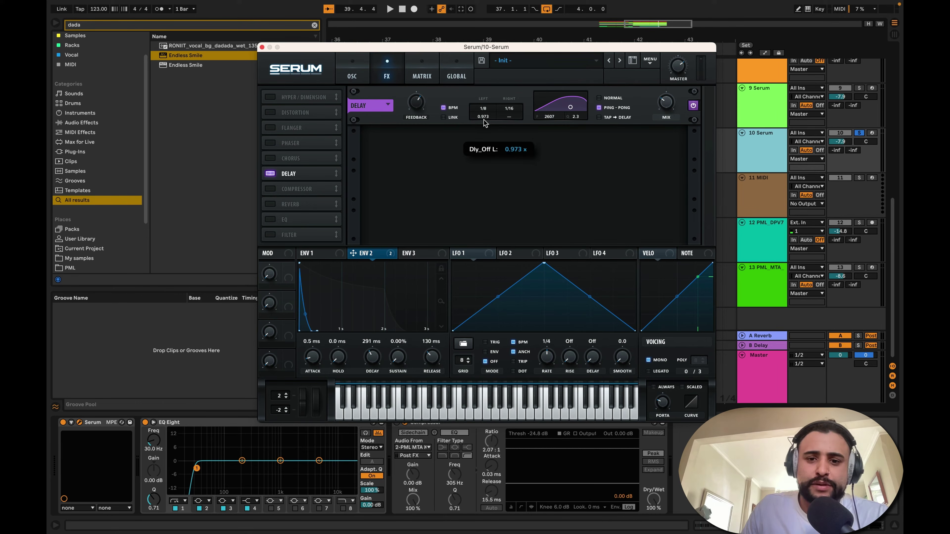
Step: Adjust the delay's wet mix to about 29% and audition the bassline with the effect
{"action": "key", "text": "space"}
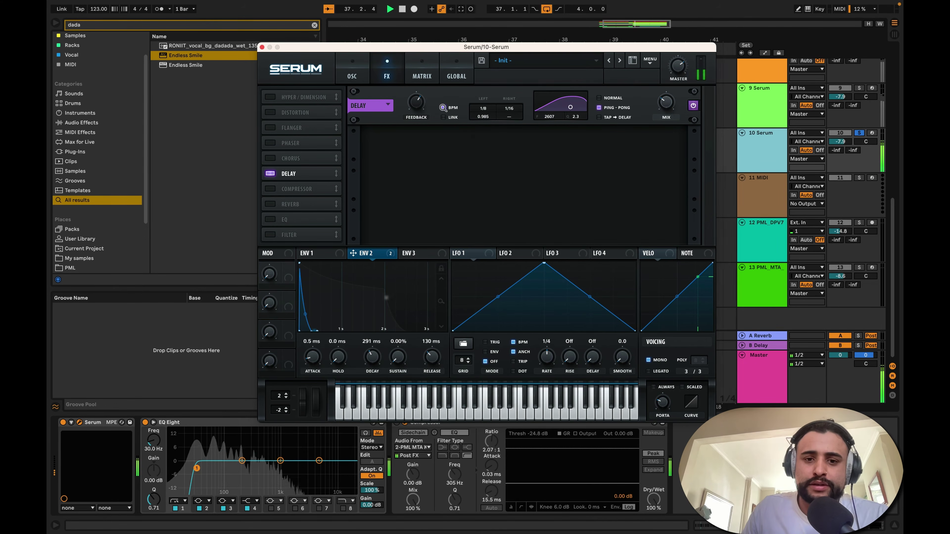
{"action": "mouse_move", "coordinate": [667, 100]}
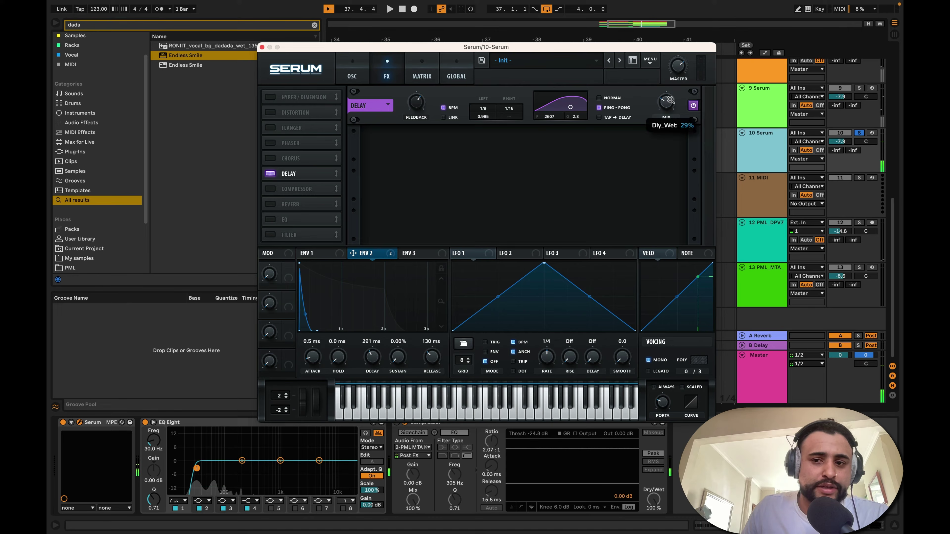
{"action": "key", "text": "space"}
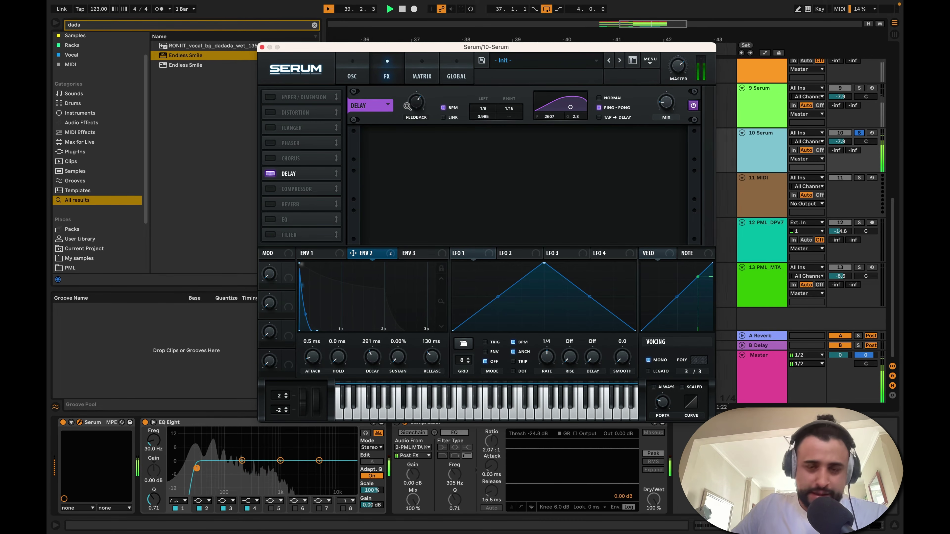
{"action": "key", "text": "space"}
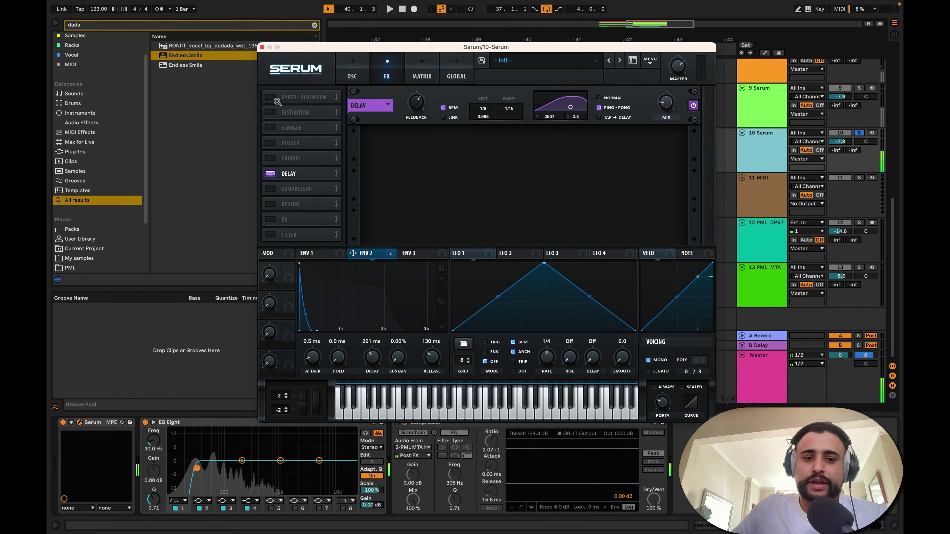
Step: Add the Hyper/Dimension effect and move the delay ahead of it in the effects chain
{"action": "left_click", "coordinate": [270, 98]}
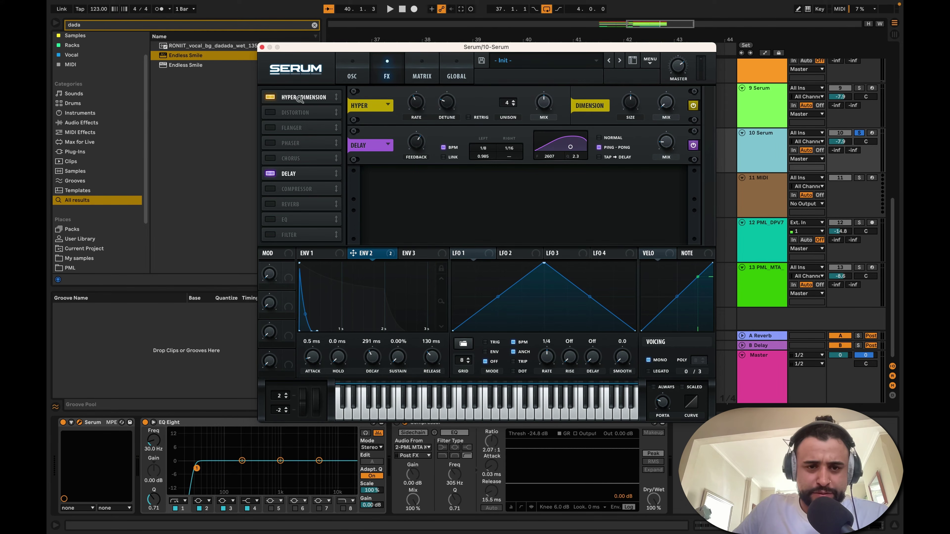
{"action": "mouse_move", "coordinate": [300, 99]}
{"action": "left_mouse_down"}
{"action": "mouse_move", "coordinate": [302, 178]}
{"action": "mouse_move", "coordinate": [298, 96]}
{"action": "left_mouse_up"}
{"action": "left_click_drag", "start_coordinate": [304, 173], "coordinate": [303, 112]}
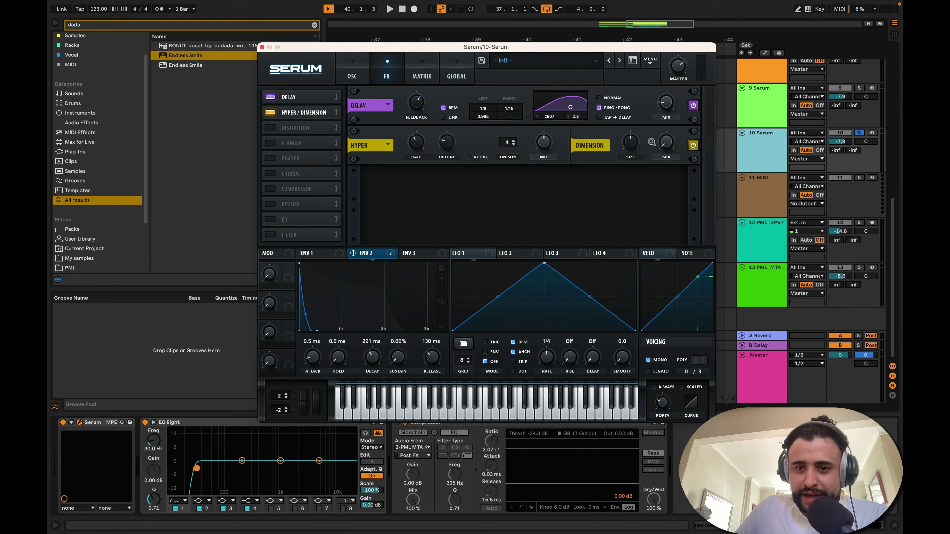
Step: Reduce the Dimension size, adjust the Dimension and Hyper mixes, and set the Hyper unison to 7 while auditioning
{"action": "left_click_drag", "start_coordinate": [638, 142], "coordinate": [639, 169]}
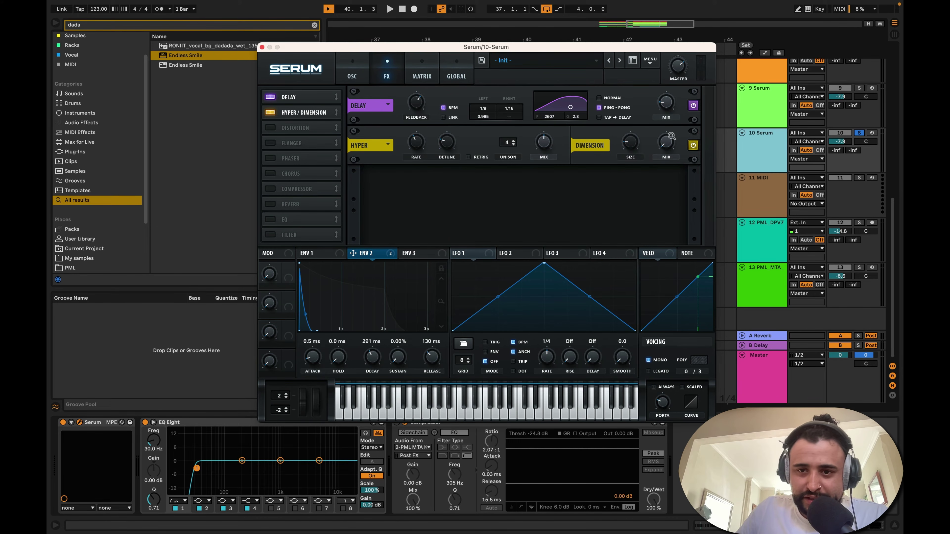
{"action": "key", "text": "space"}
{"action": "left_click_drag", "start_coordinate": [543, 142], "coordinate": [547, 201]}
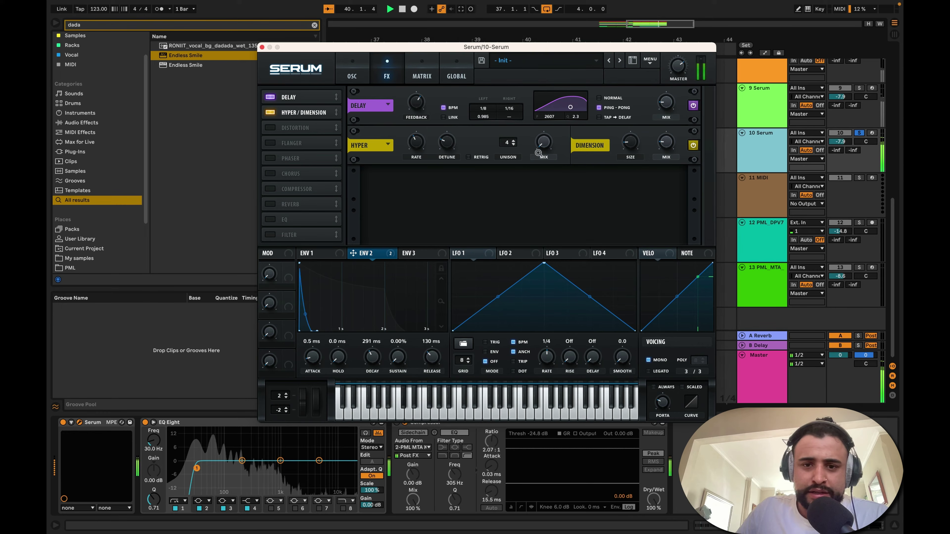
{"action": "left_click_drag", "start_coordinate": [508, 142], "coordinate": [511, 130]}
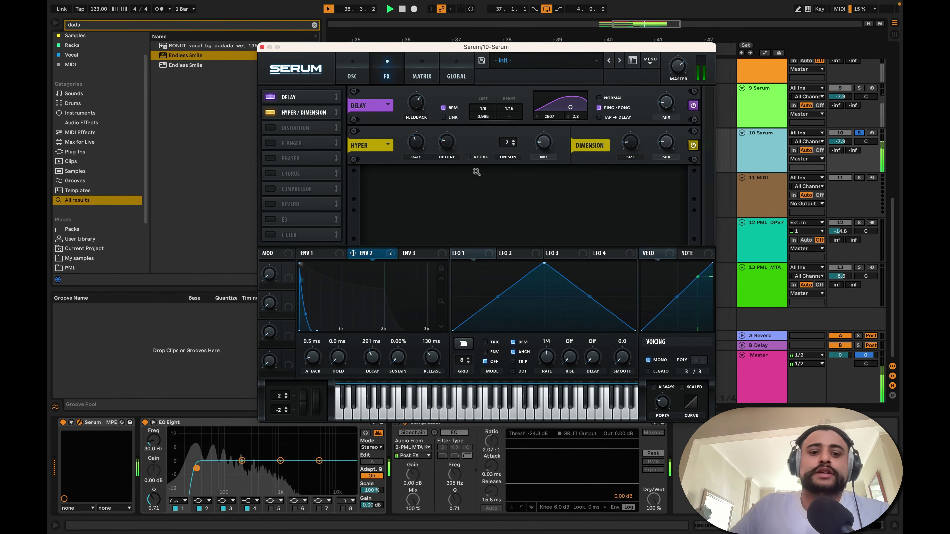
{"action": "key", "text": "space"}
Step: Add an EQ effect, boost its low shelf at about 557 Hz, and audition the bassline before returning to the oscillator page
{"action": "left_click", "coordinate": [270, 219]}
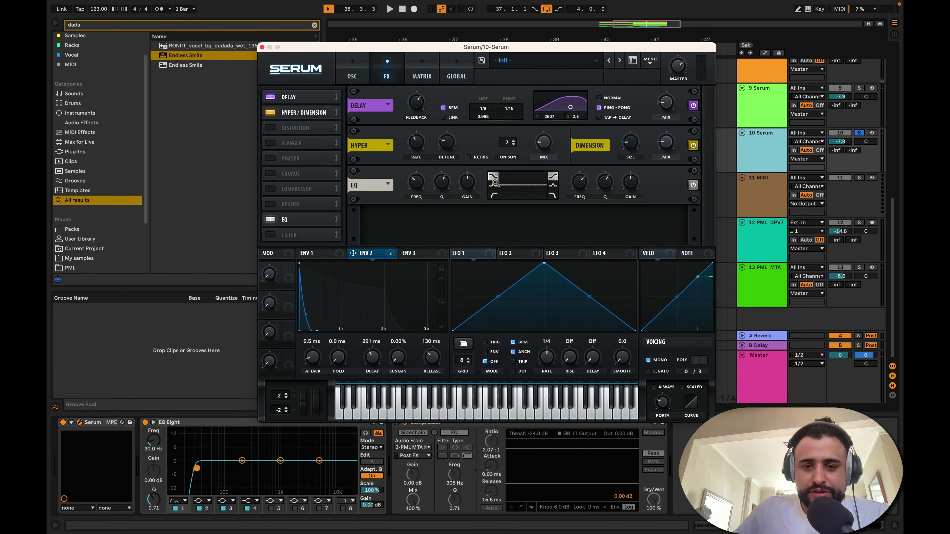
{"action": "left_click_drag", "start_coordinate": [470, 185], "coordinate": [467, 170]}
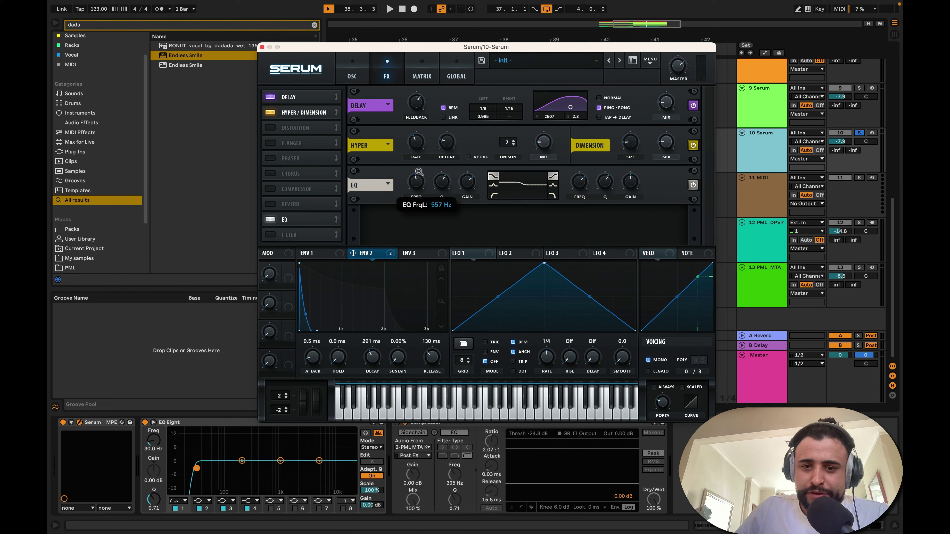
{"action": "key", "text": "space"}
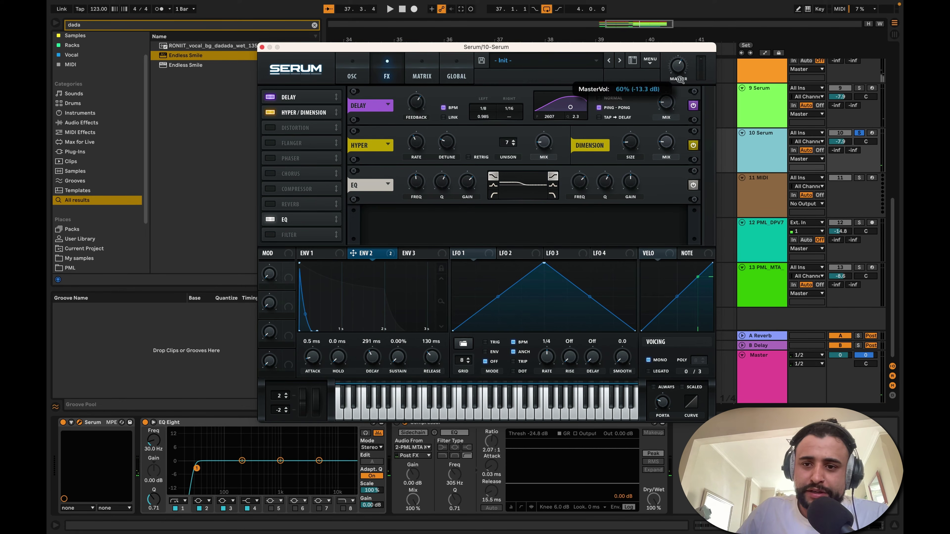
{"action": "key", "text": "space"}
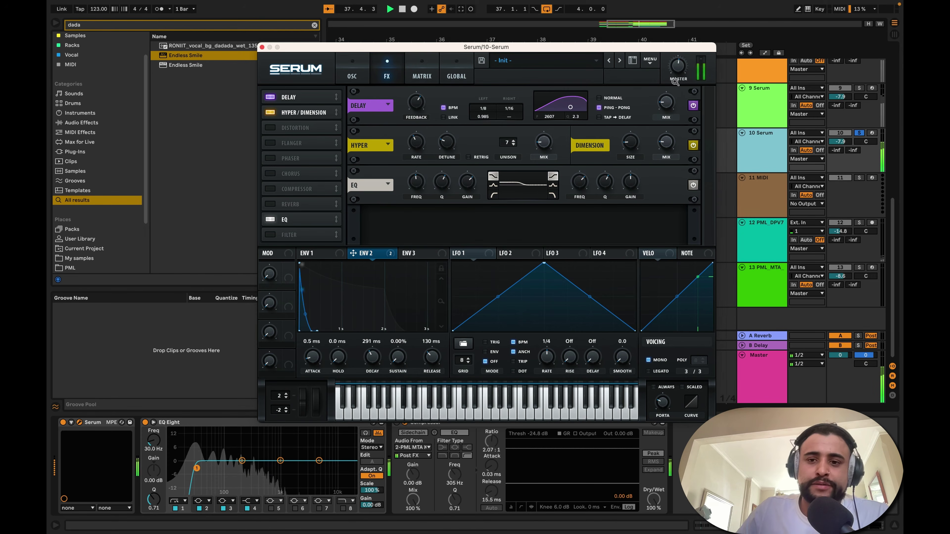
{"action": "key", "text": "space"}
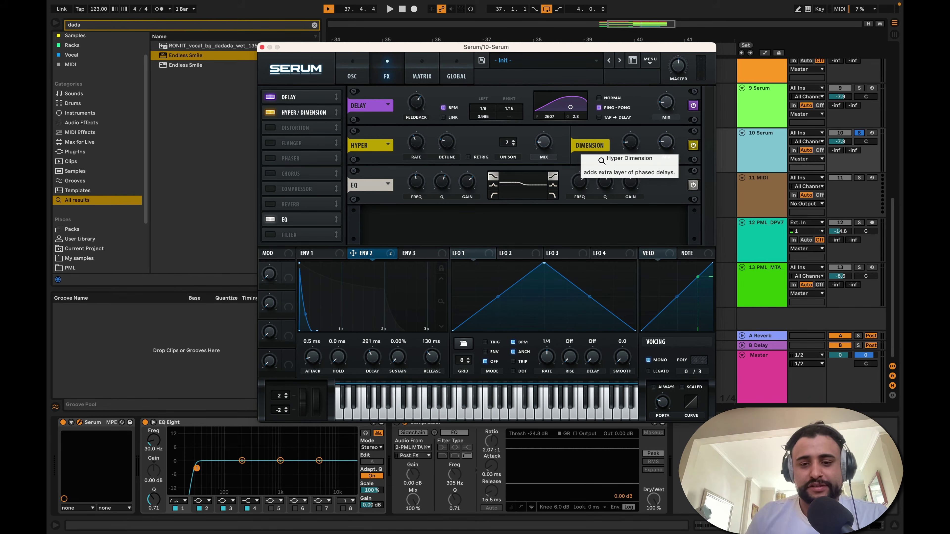
{"action": "key", "text": "space"}
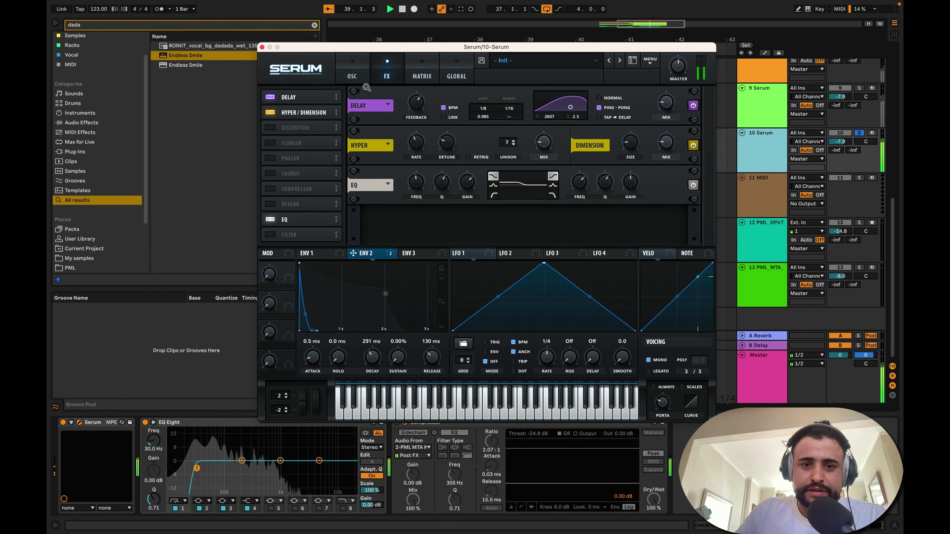
{"action": "left_click", "coordinate": [358, 78]}
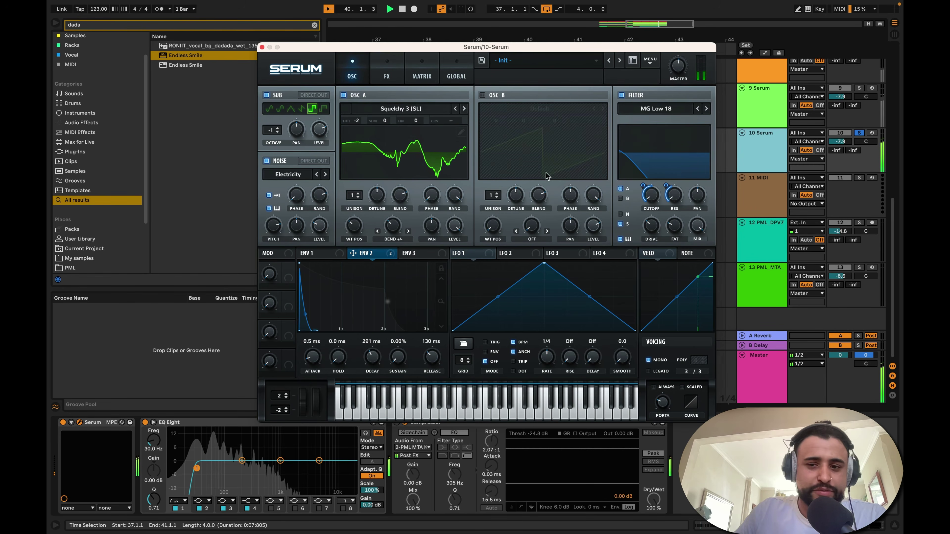
{"action": "key", "text": "space"}
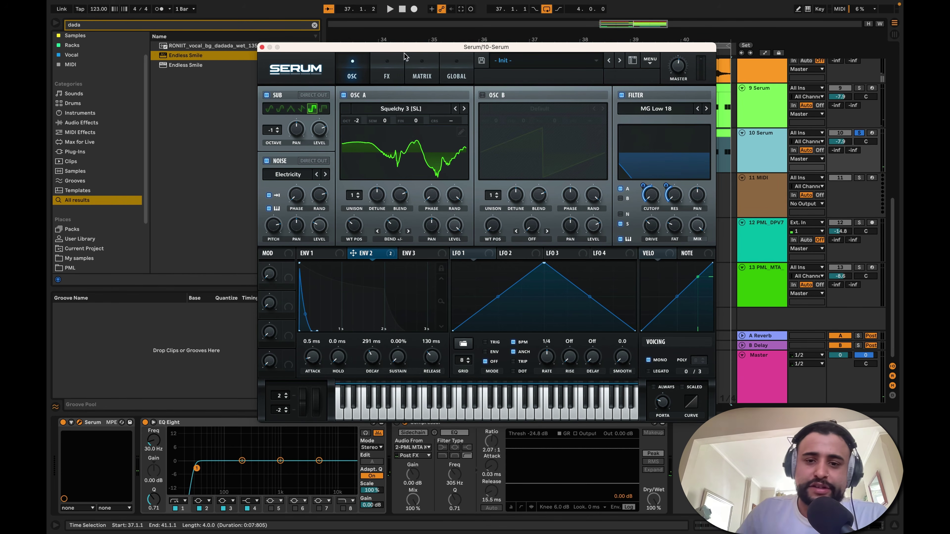
Step: Try layering oscillator B at -2 octaves with 3 unison voices, routed through the filter, while auditioning the bassline
{"action": "left_click", "coordinate": [482, 95]}
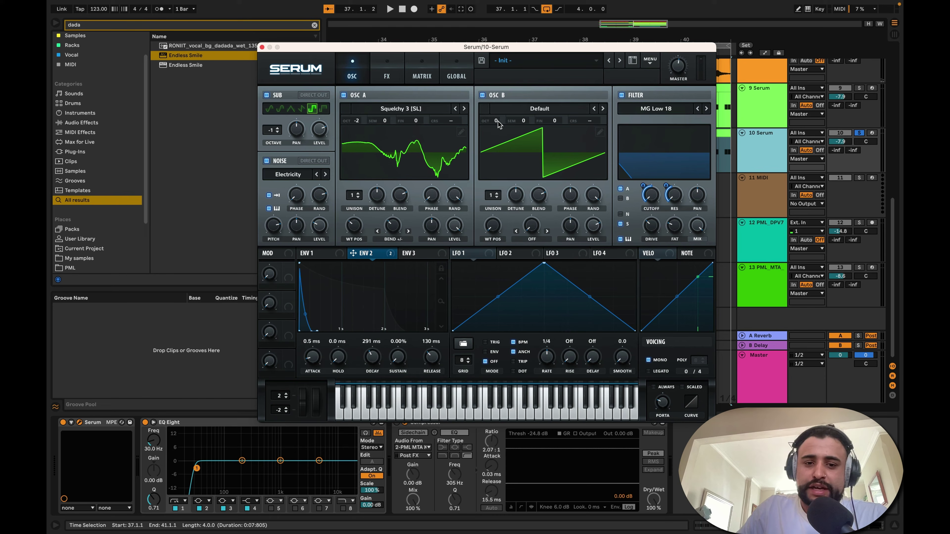
{"action": "left_click_drag", "start_coordinate": [498, 124], "coordinate": [502, 154]}
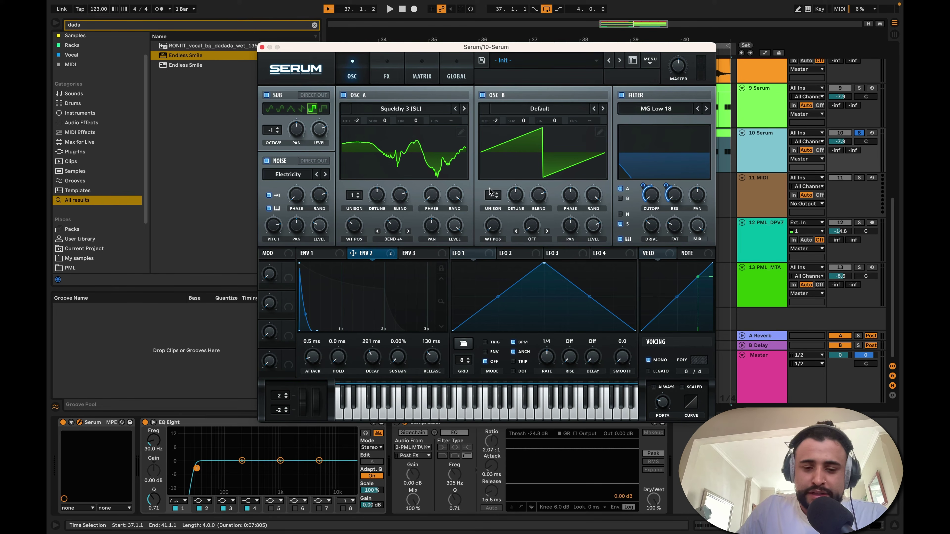
{"action": "mouse_move", "coordinate": [491, 198]}
{"action": "left_mouse_down"}
{"action": "mouse_move", "coordinate": [499, 176]}
{"action": "mouse_move", "coordinate": [515, 196]}
{"action": "left_mouse_up"}
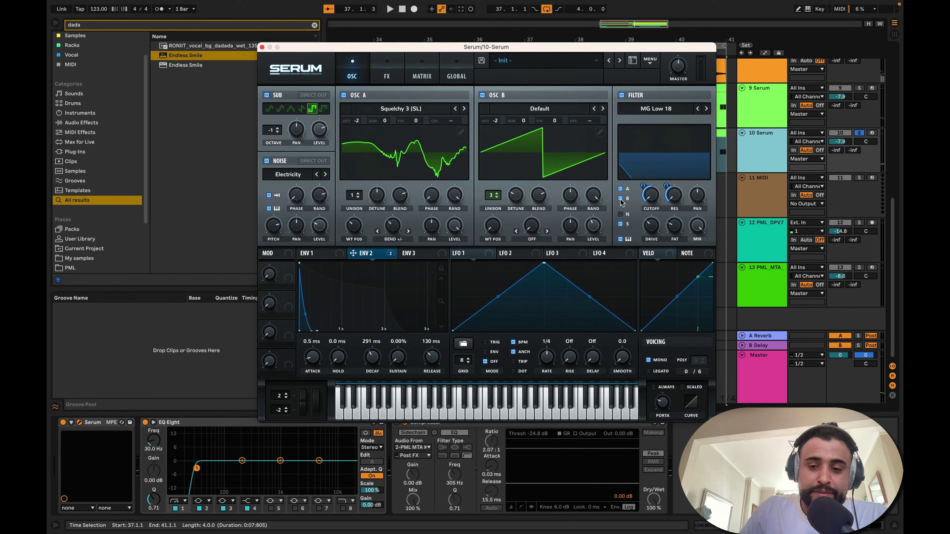
{"action": "mouse_move", "coordinate": [596, 220]}
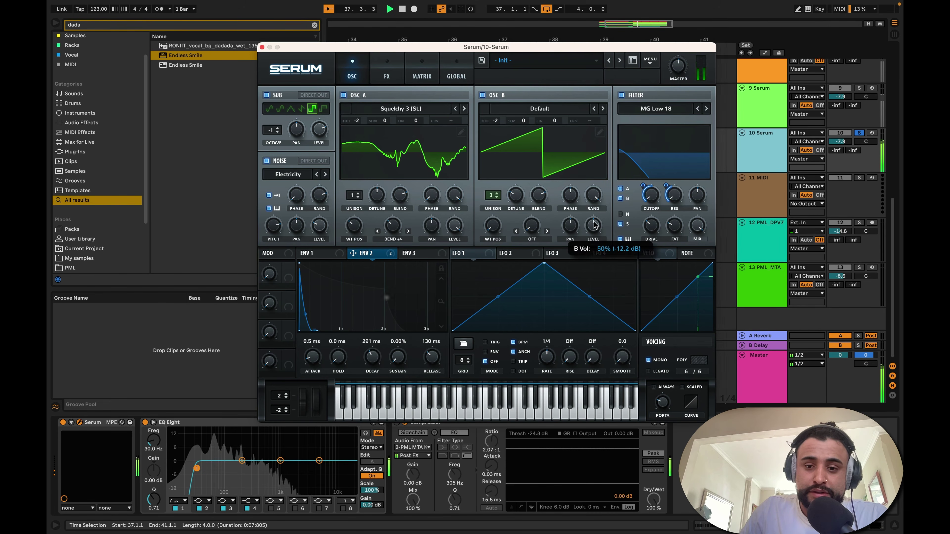
{"action": "key", "text": "space"}
Step: Try oscillator B at -1 octave, adjust its level during playback, and switch the oscillator off
{"action": "left_click_drag", "start_coordinate": [497, 122], "coordinate": [498, 116]}
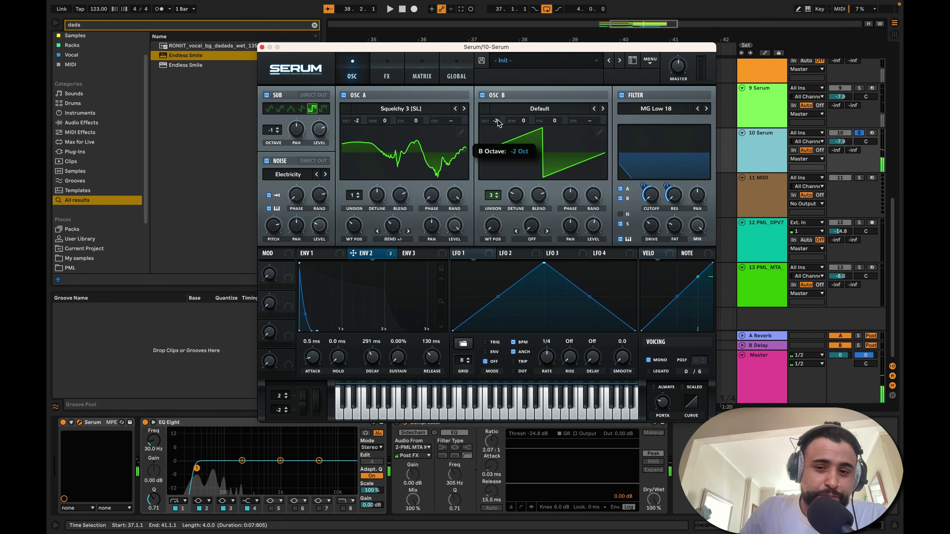
{"action": "key", "text": "space"}
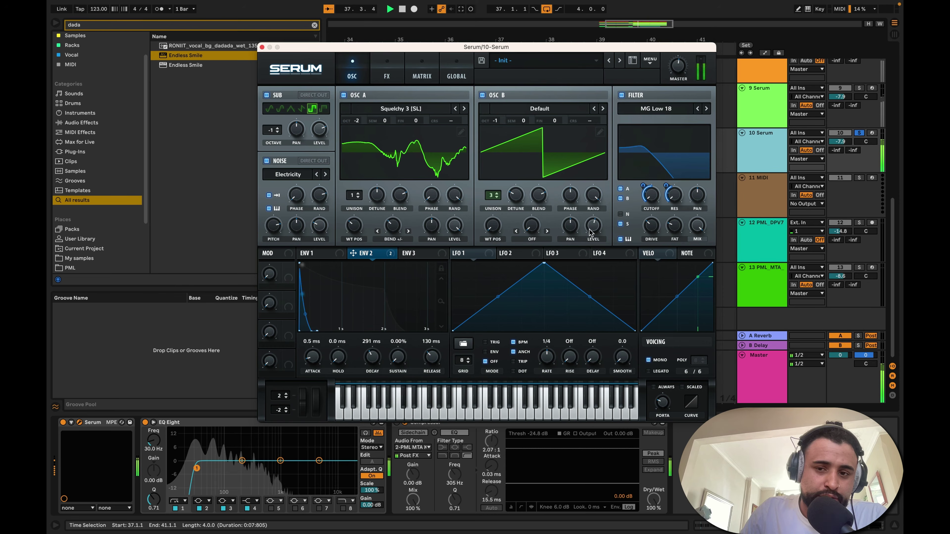
{"action": "mouse_move", "coordinate": [592, 227]}
{"action": "left_click_drag", "start_coordinate": [593, 228], "coordinate": [592, 211]}
{"action": "key", "text": "space"}
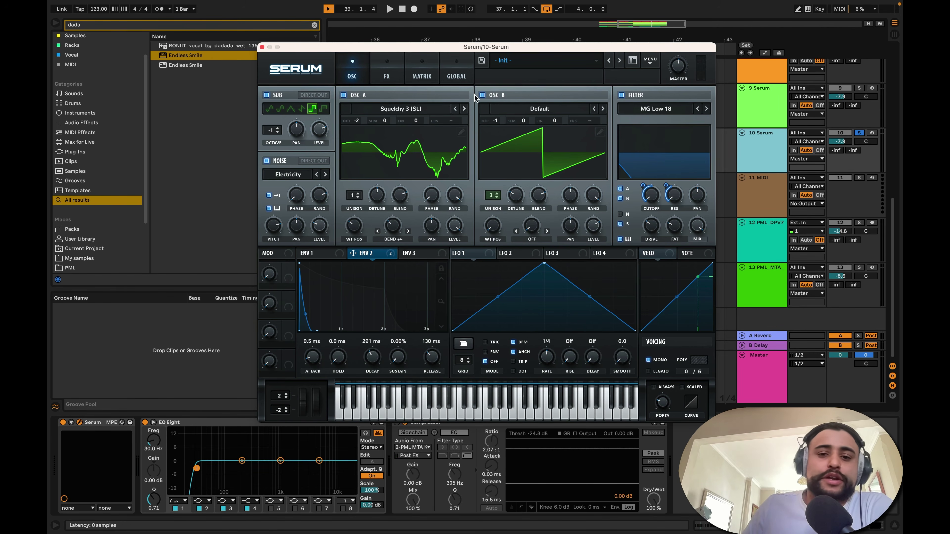
{"action": "left_click", "coordinate": [482, 95]}
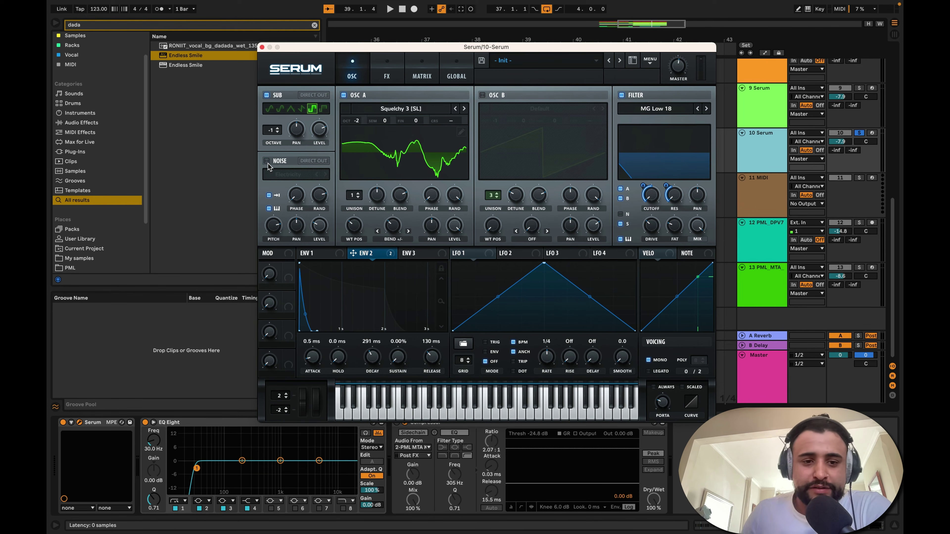
Step: Compare the bassline with the noise layer switched off and on during playback
{"action": "key", "text": "space"}
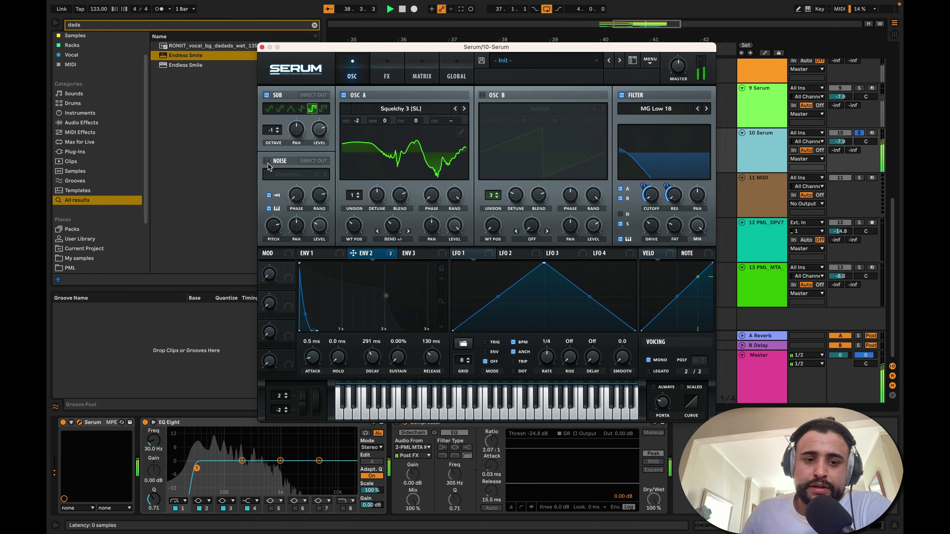
{"action": "left_click", "coordinate": [267, 163]}
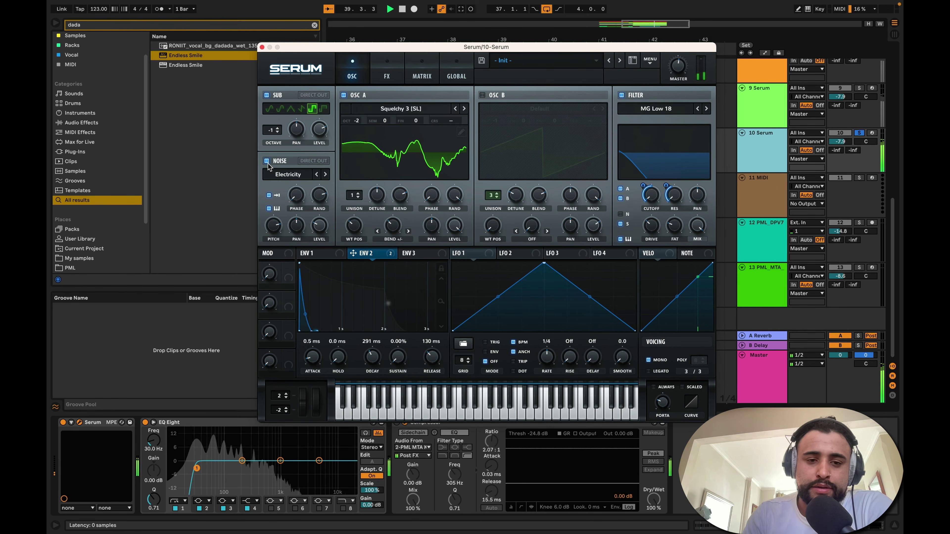
{"action": "key", "text": "space"}
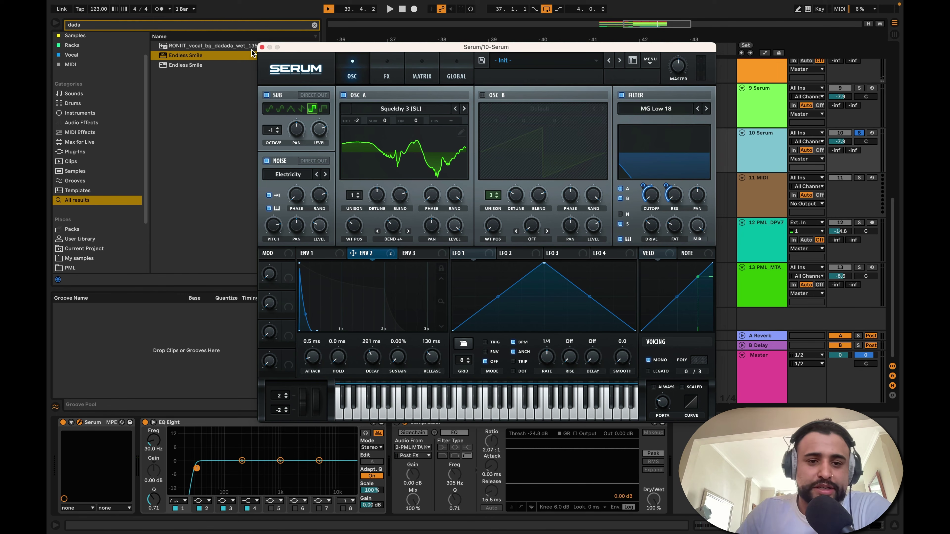
Step: Close the synth window, unsolo track 10 Serum, mute track 9 Serum, and play the bassline with the other tracks
{"action": "left_click", "coordinate": [262, 48]}
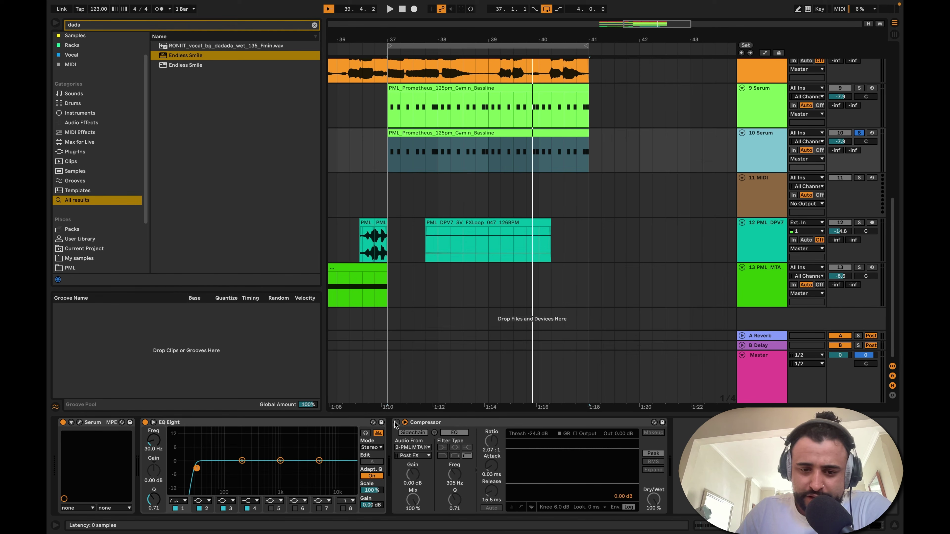
{"action": "left_click", "coordinate": [785, 113]}
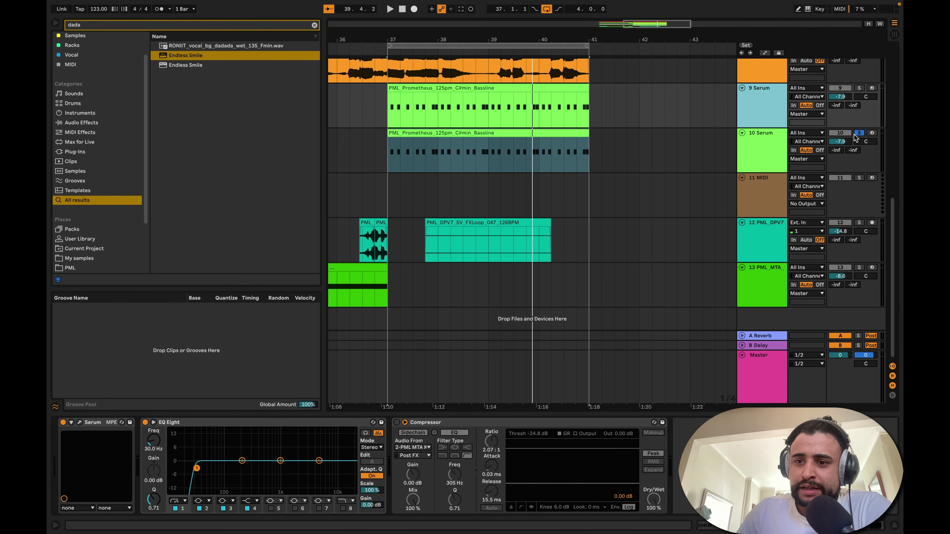
{"action": "left_click", "coordinate": [857, 133]}
{"action": "left_click", "coordinate": [845, 89]}
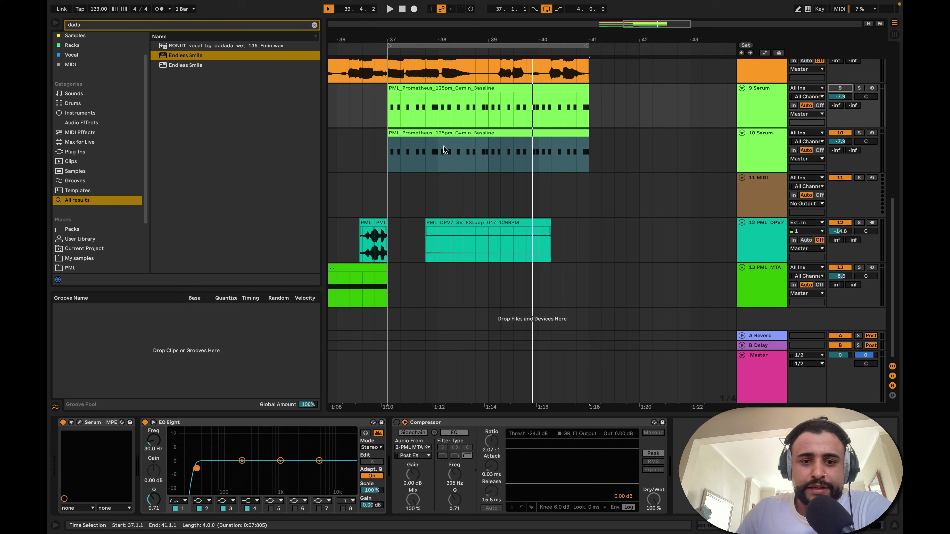
{"action": "left_click", "coordinate": [375, 157]}
{"action": "key", "text": "space"}
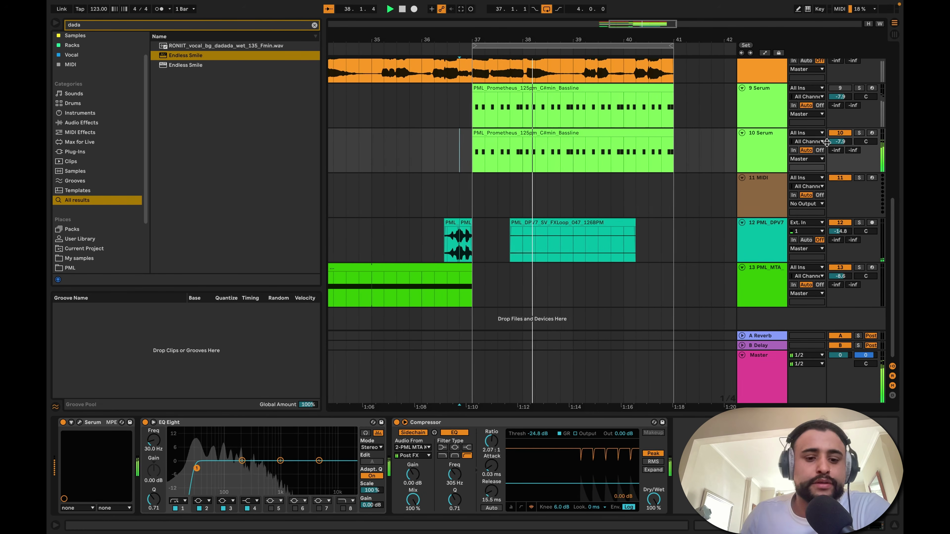
Step: Reopen the synth on track 10 and set Envelope 2's decay to 315 ms while auditioning it in the mix
{"action": "left_click", "coordinate": [766, 159]}
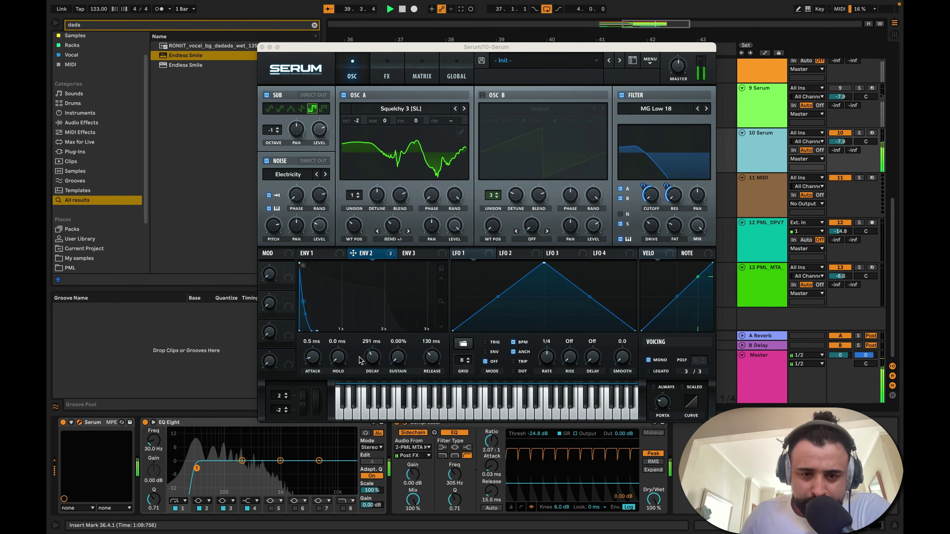
{"action": "left_click_drag", "start_coordinate": [371, 358], "coordinate": [372, 354]}
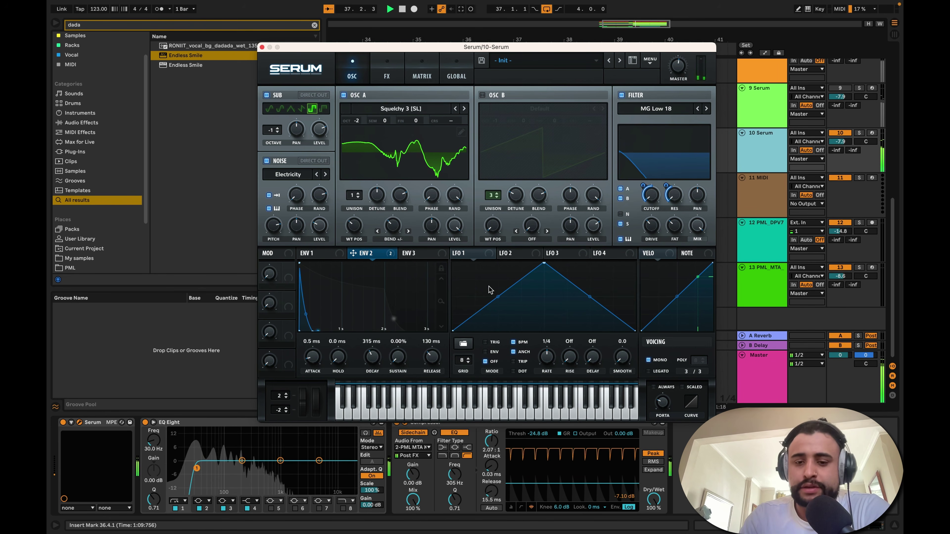
{"action": "key", "text": "space"}
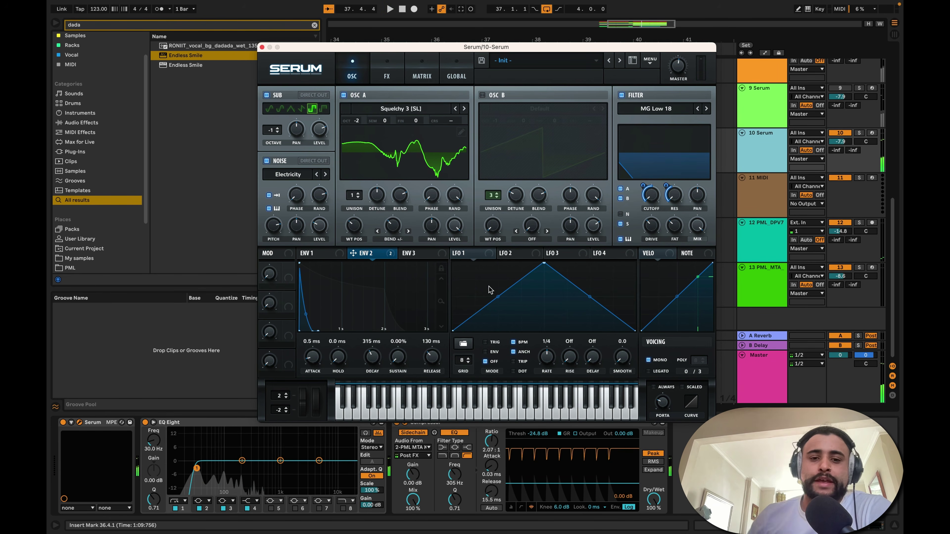